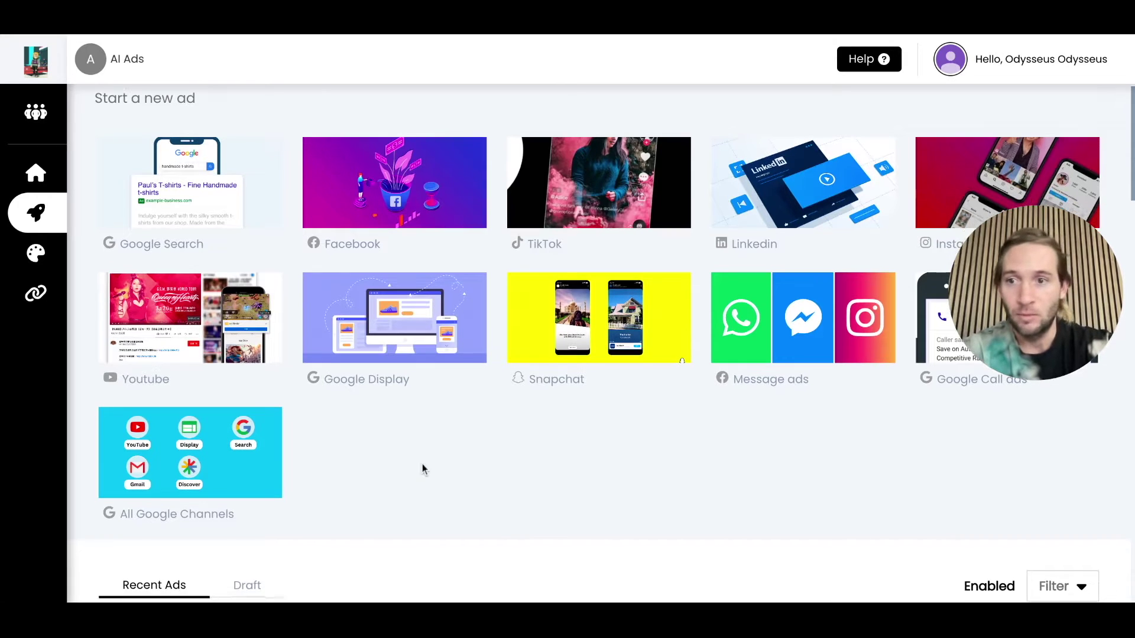
On the Connections page, set the Facebook objective to Leads with Instagram page itsplaito.
left_click(46, 289)
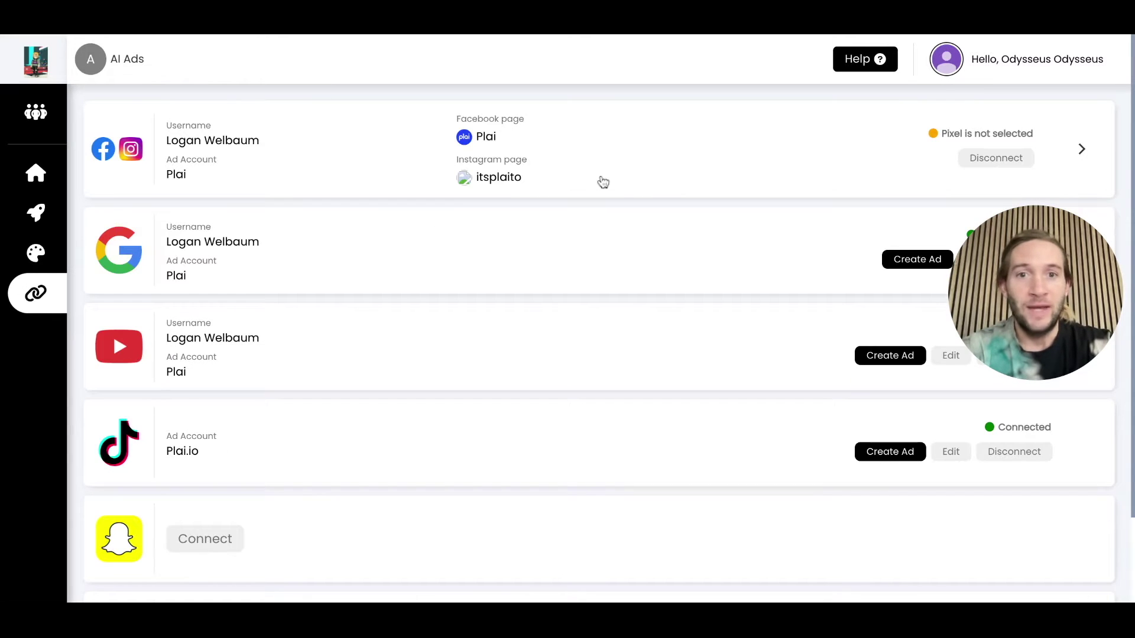
left_click(600, 180)
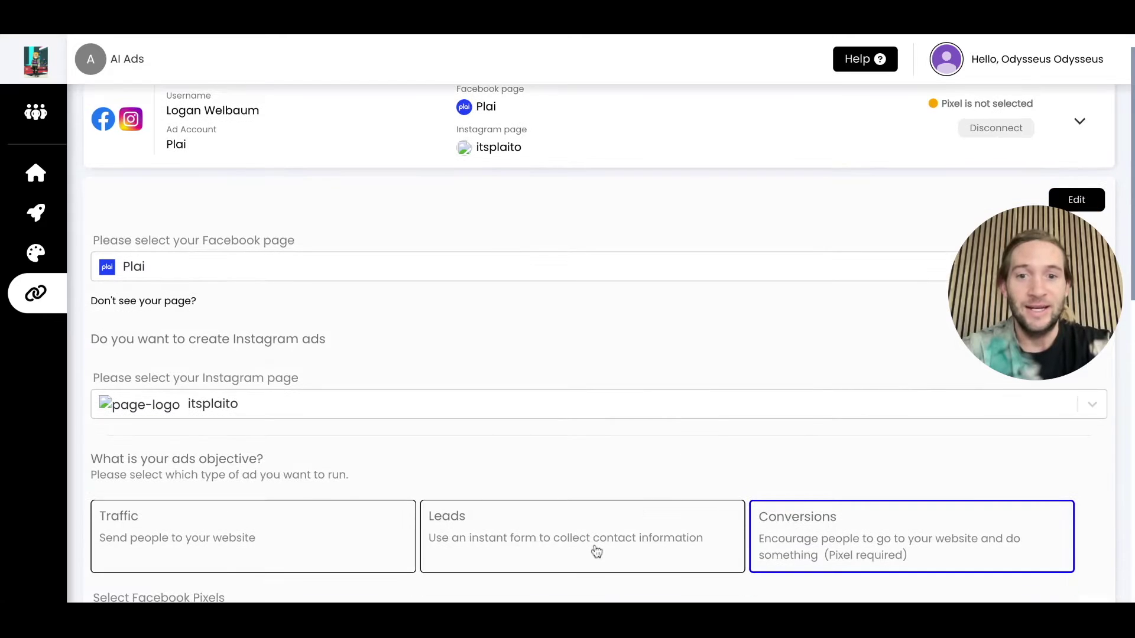
left_click(593, 542)
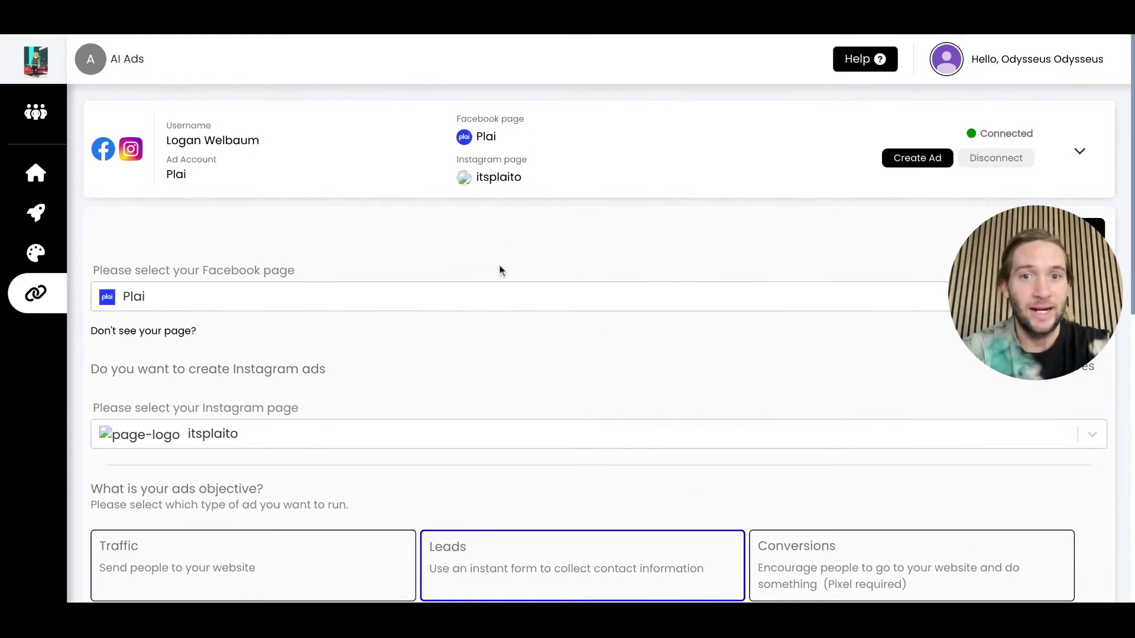
left_click(424, 432)
left_click(404, 473)
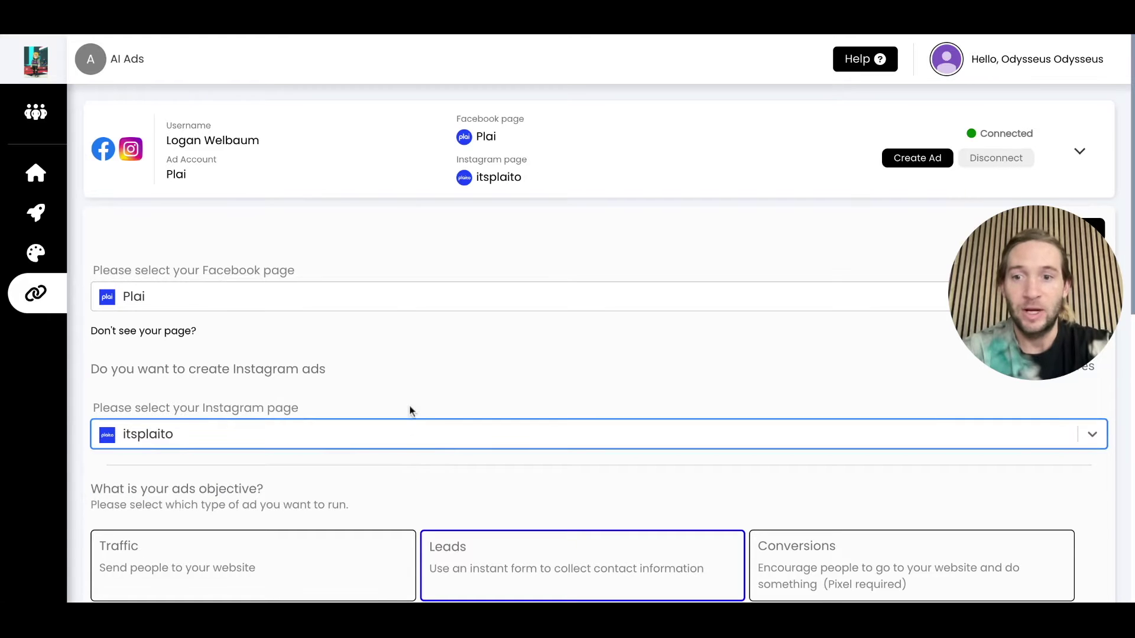
Review the connection settings and return to the Start a new ad page.
scroll(409, 408, "down", 7)
scroll(375, 431, "down", 2)
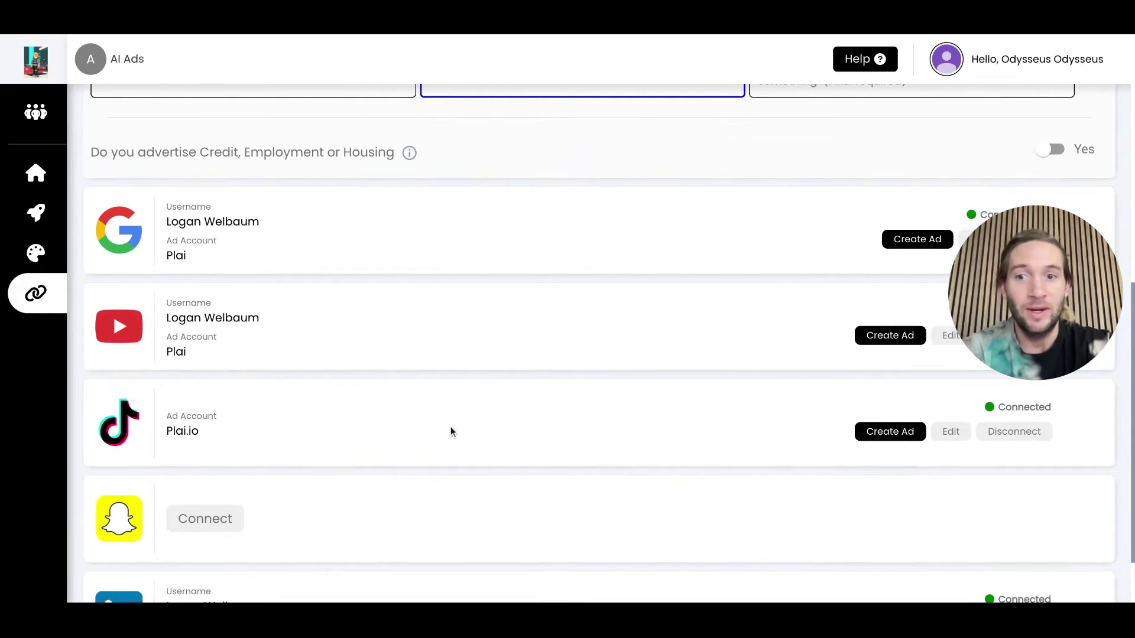
scroll(452, 439, "down", 1)
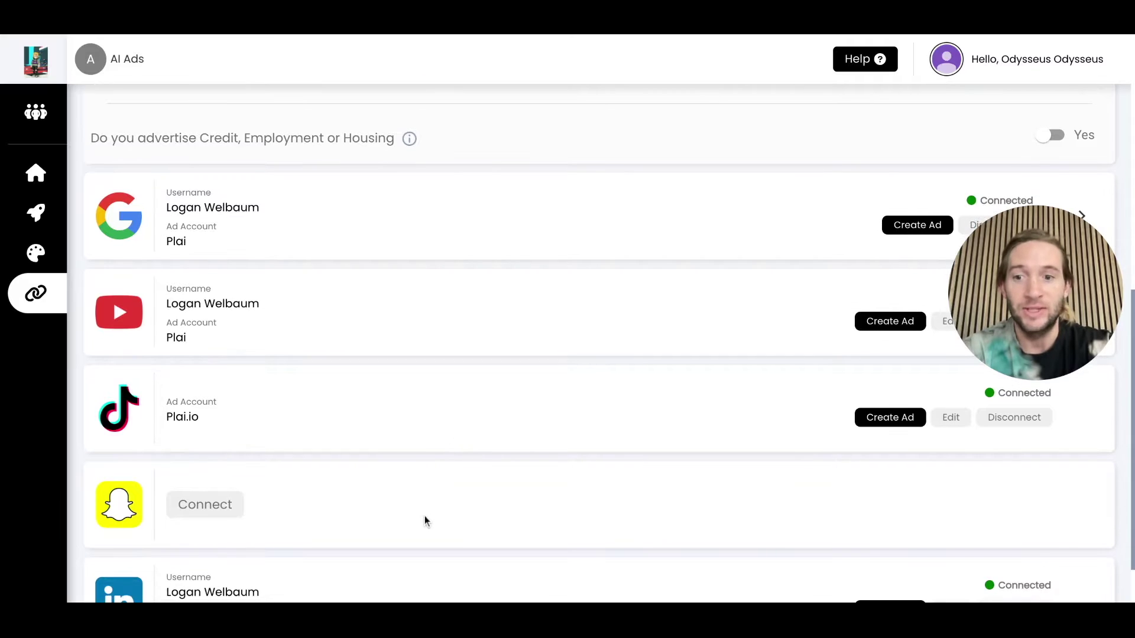
scroll(426, 517, "down", 1)
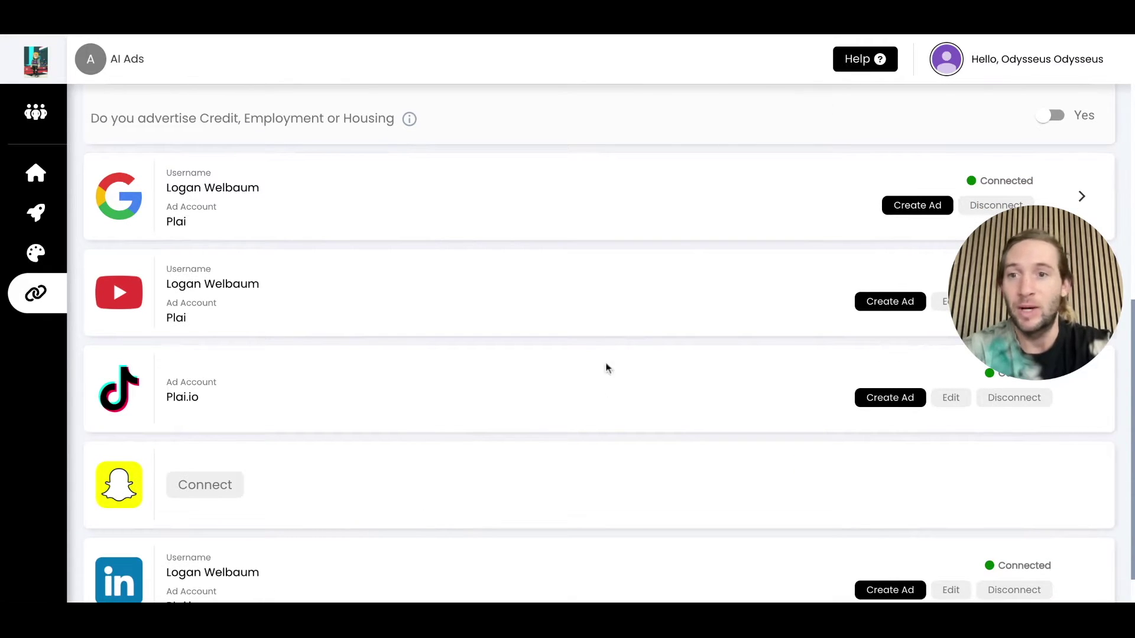
scroll(609, 390, "up", 4)
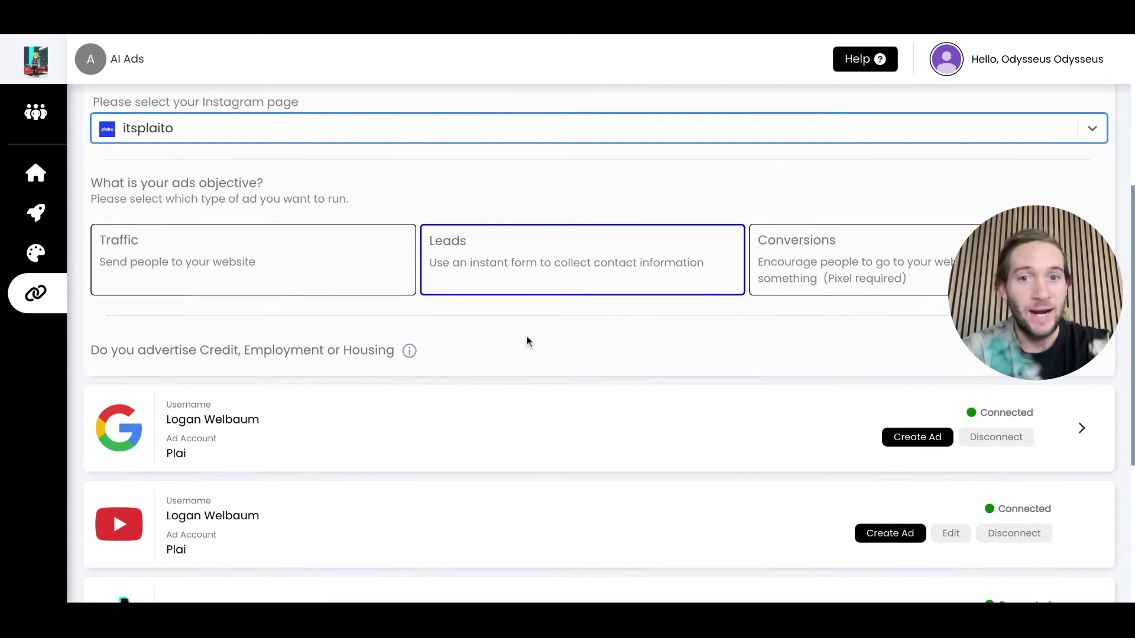
scroll(468, 384, "up", 4)
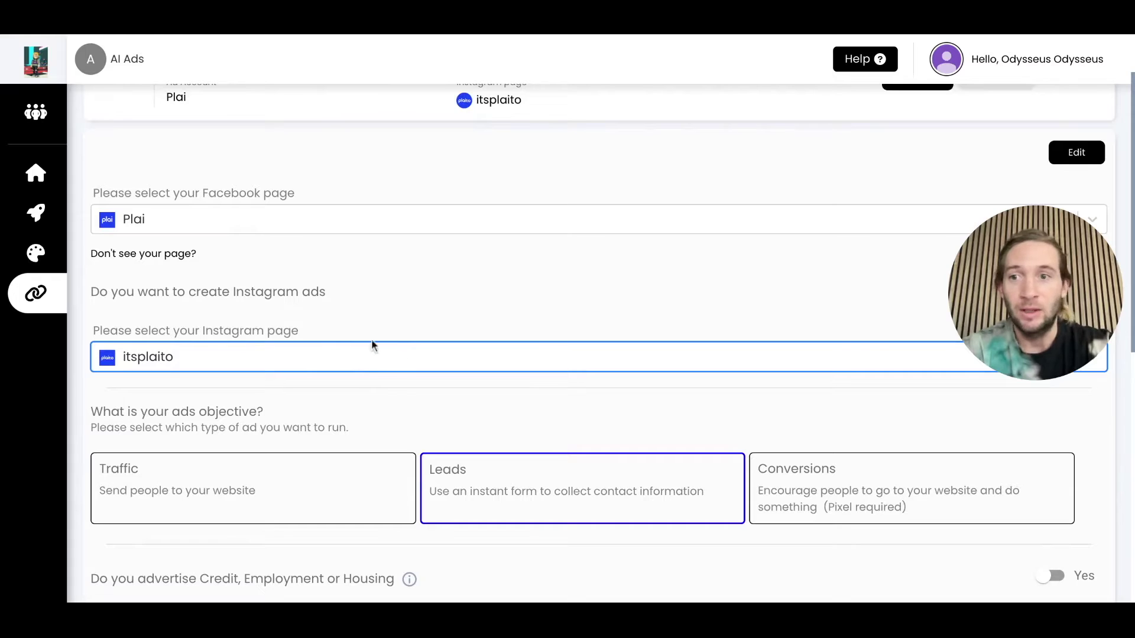
left_click(37, 216)
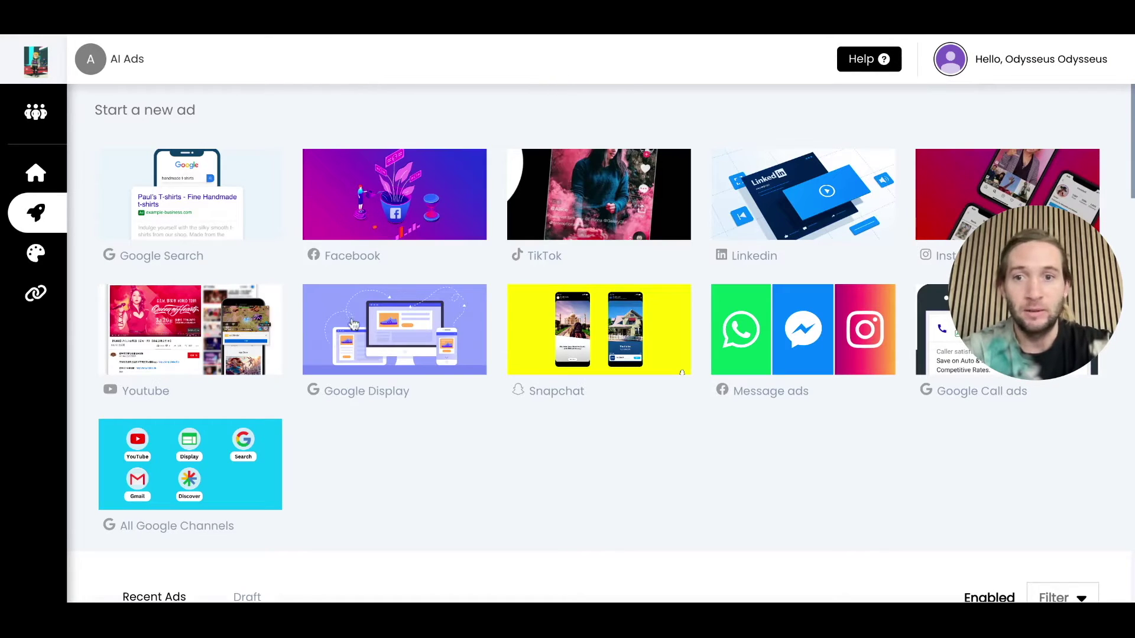
Start a Facebook ad, expand the website details and select the old landing page URL.
left_click(397, 226)
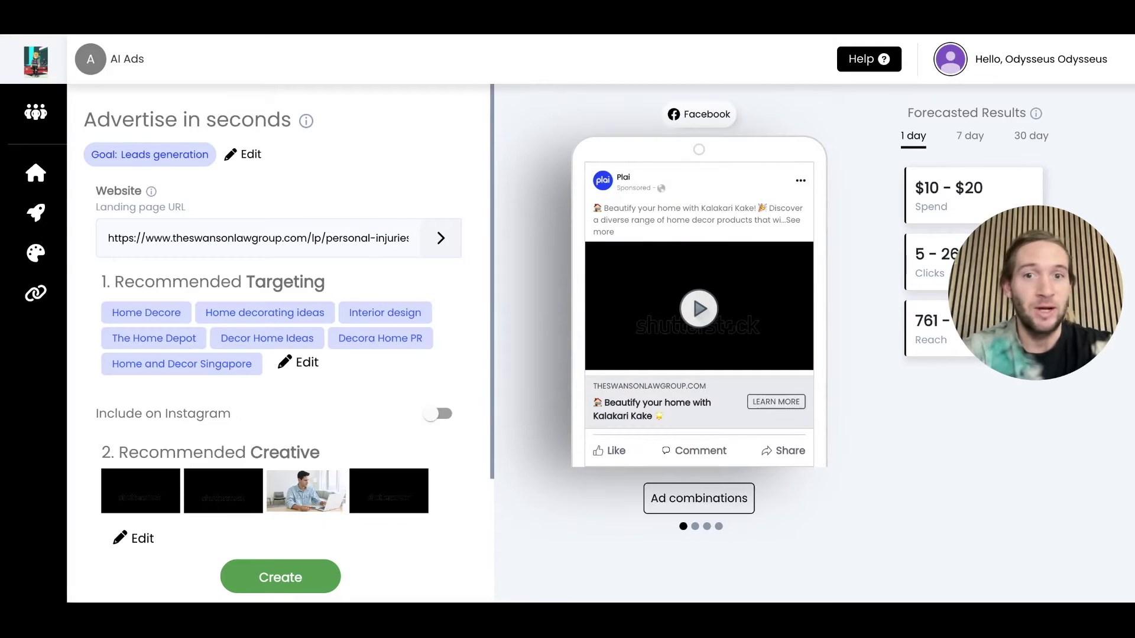
left_click(431, 254)
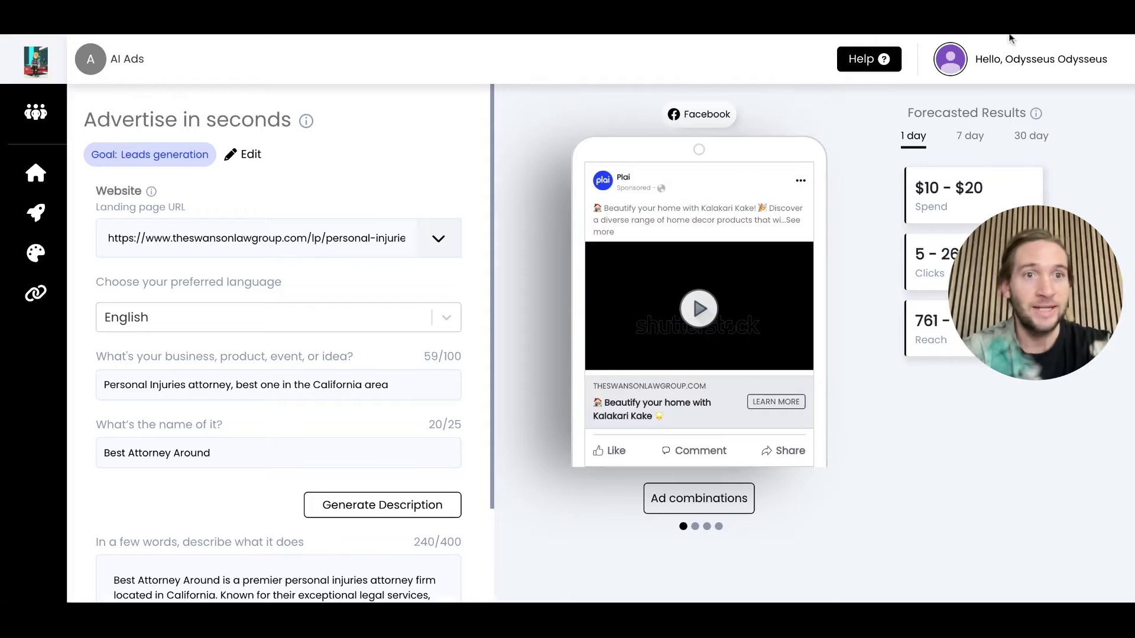
triple_click(218, 233)
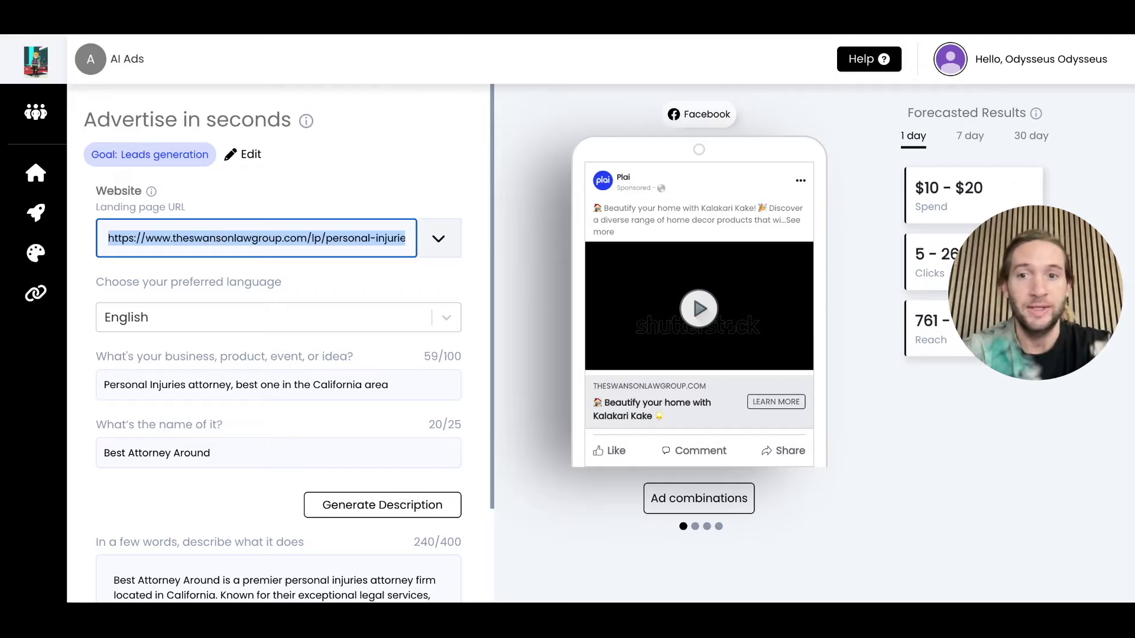
type("https://gotrax.com/")
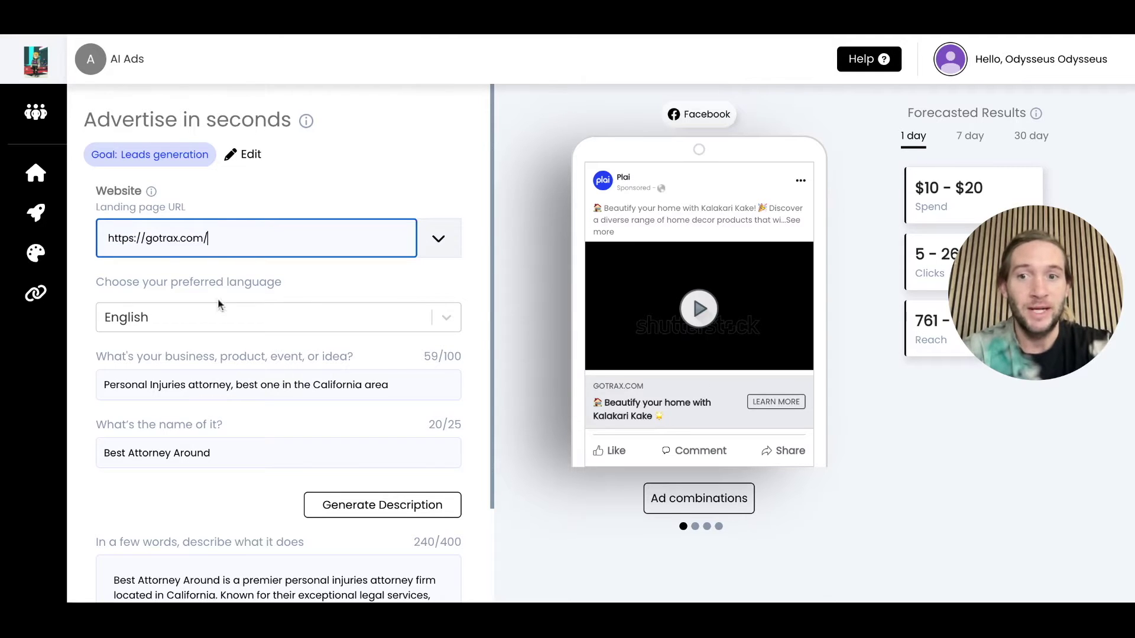
left_click(232, 394)
key("ctrl+a")
type("E")
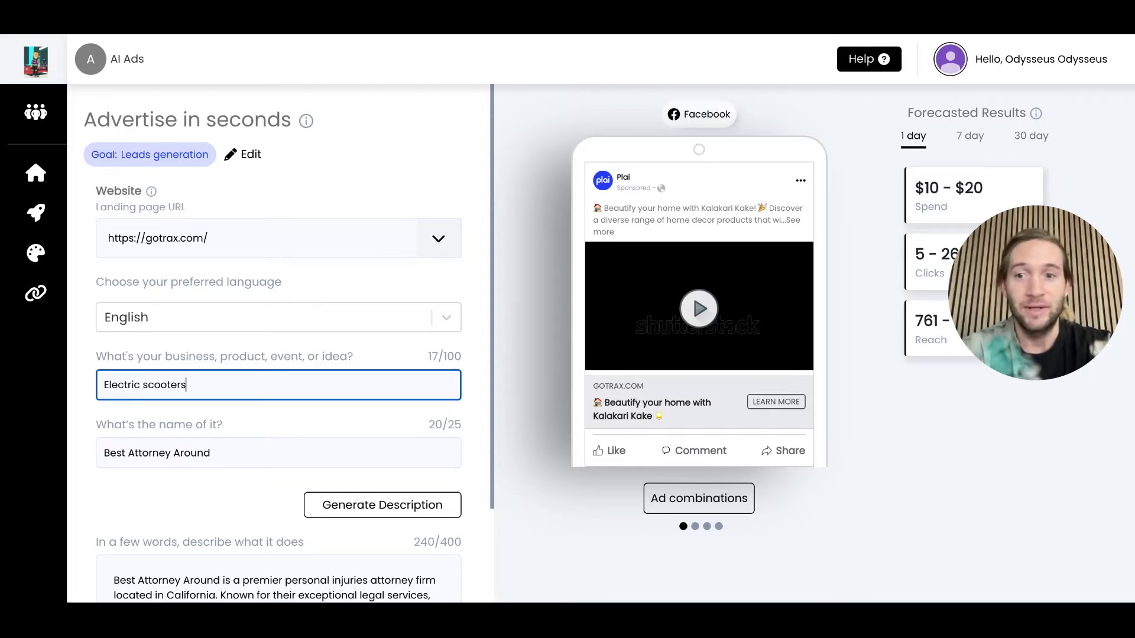
Rename the business from Best Attorney Around to Go Trax and generate a description.
scroll(289, 343, "down", 1)
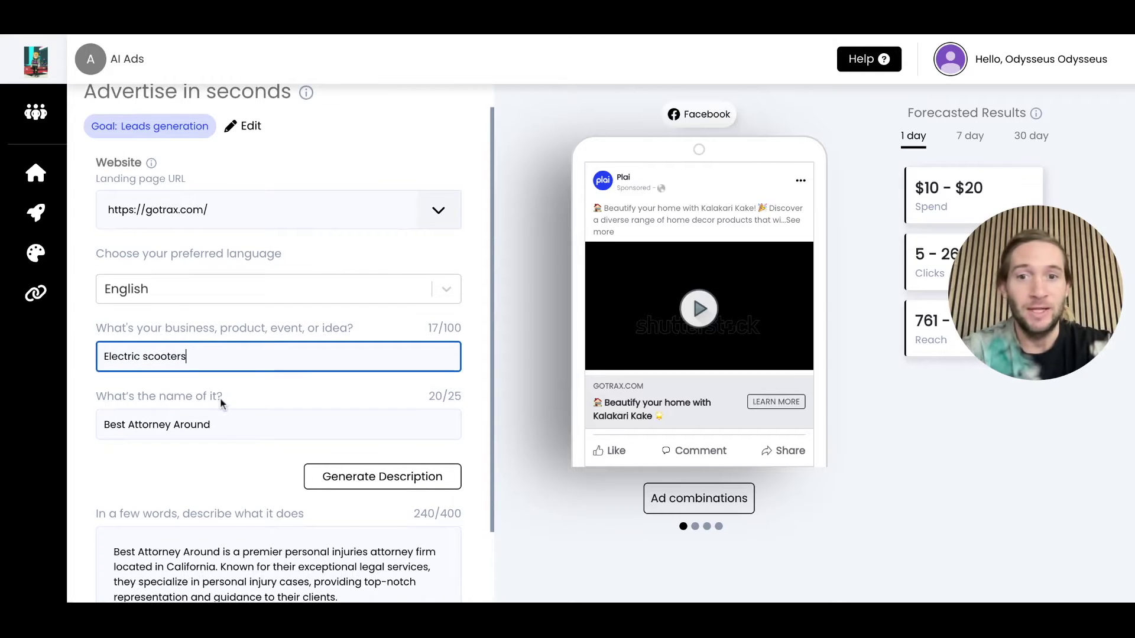
scroll(220, 397, "down", 1)
scroll(185, 285, "down", 1)
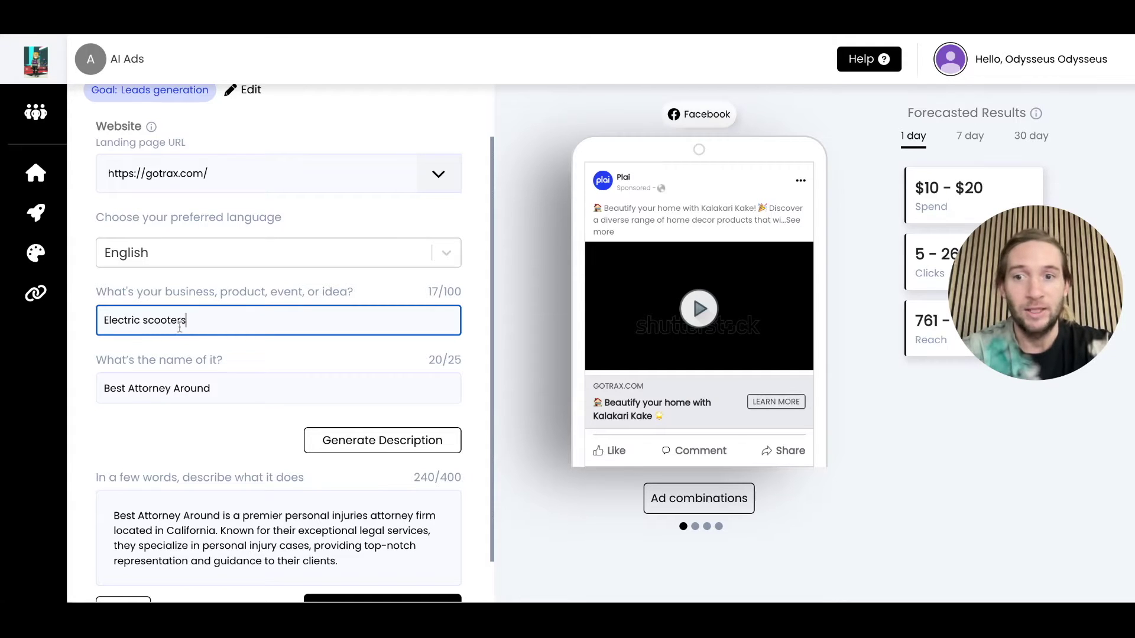
triple_click(189, 386)
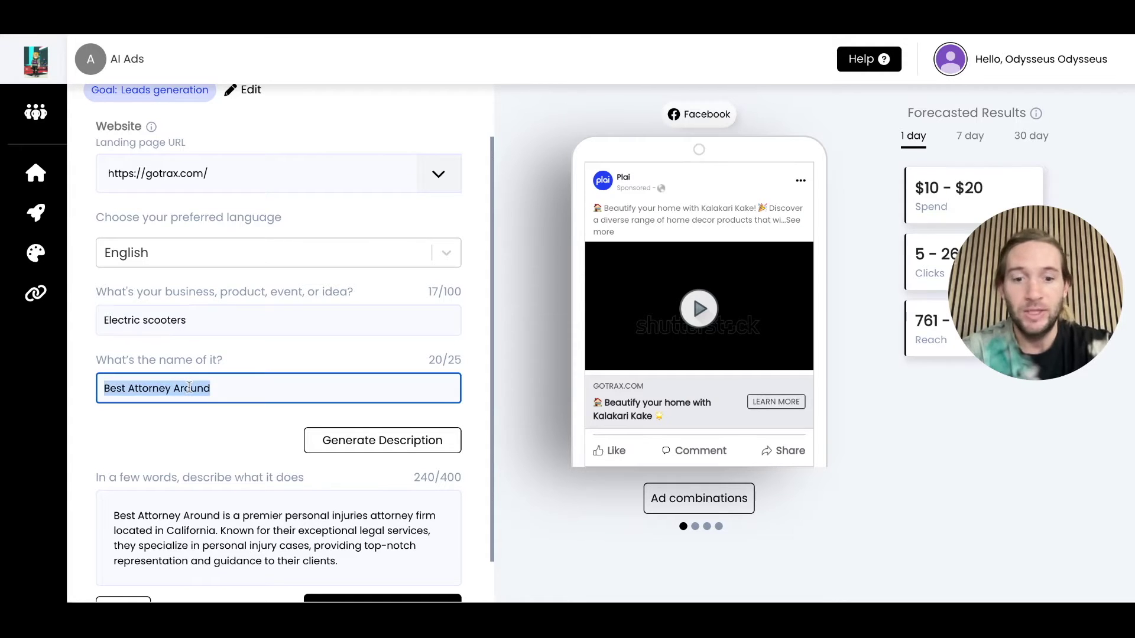
type("Go Trax")
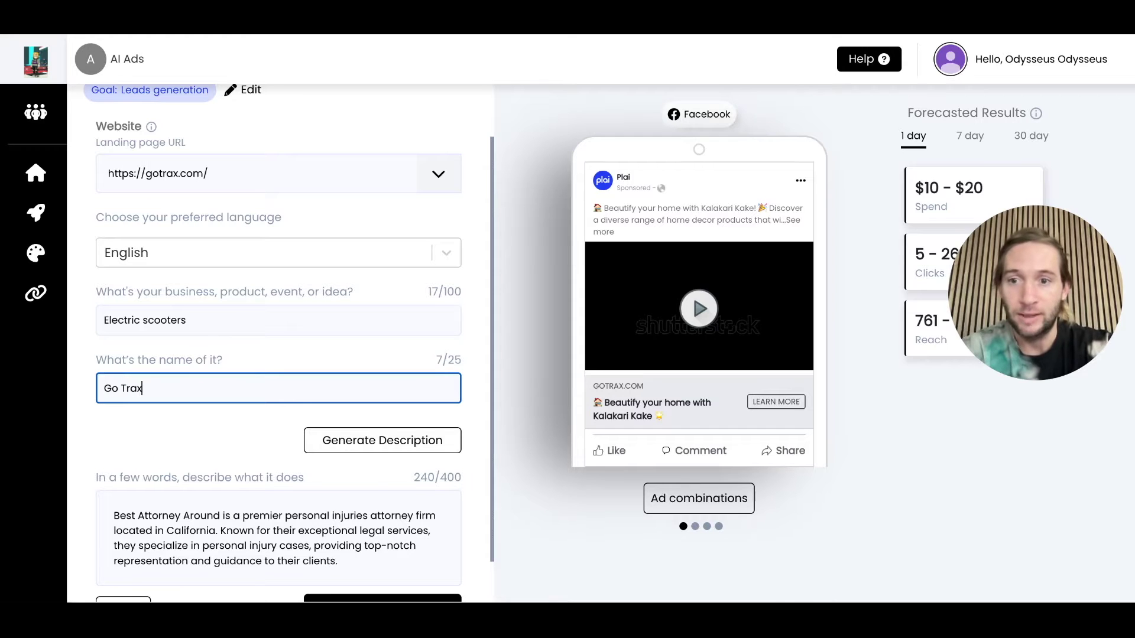
scroll(390, 455, "down", 1)
left_click(361, 422)
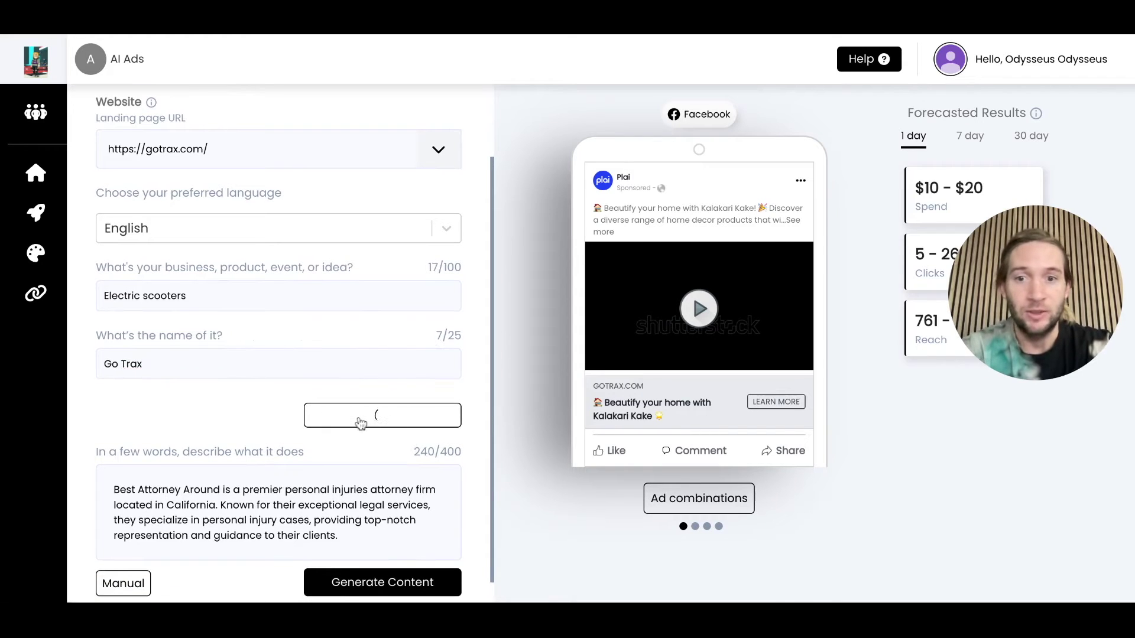
Append '10% off first order' to the Go Trax description and generate the ad content.
scroll(361, 422, "down", 1)
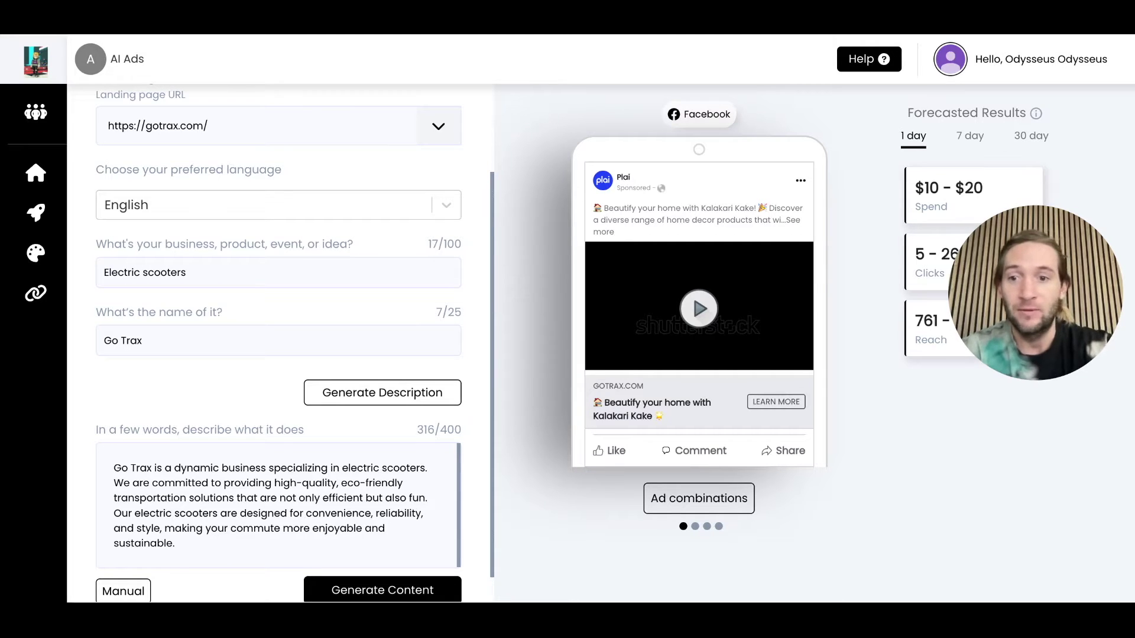
left_click(204, 552)
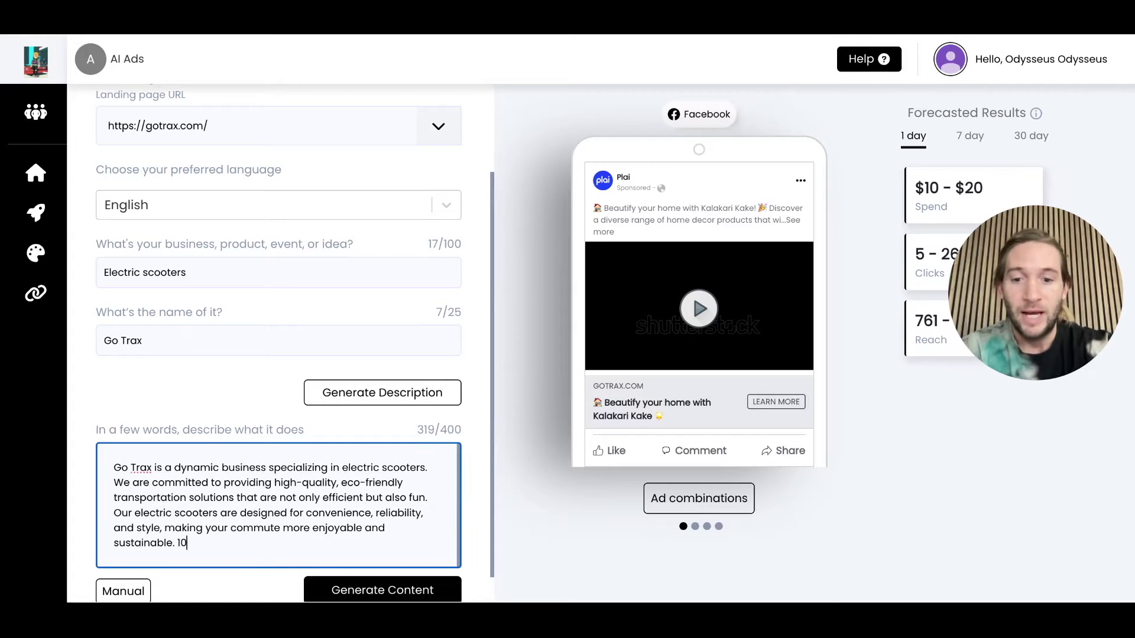
type("10% off")
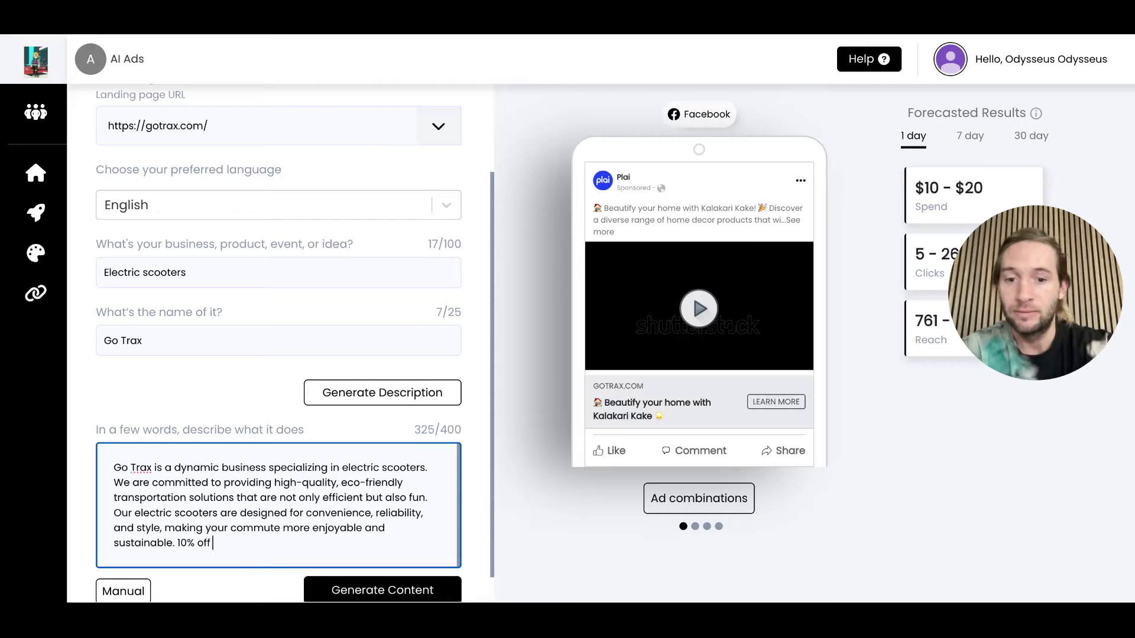
type(" first order.")
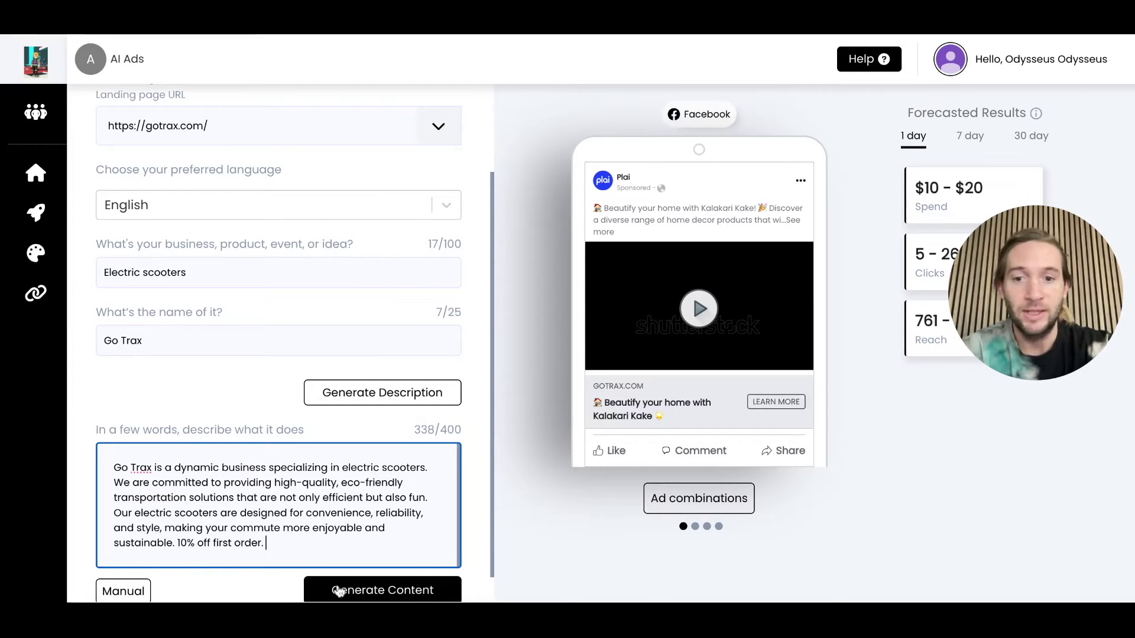
left_click(335, 586)
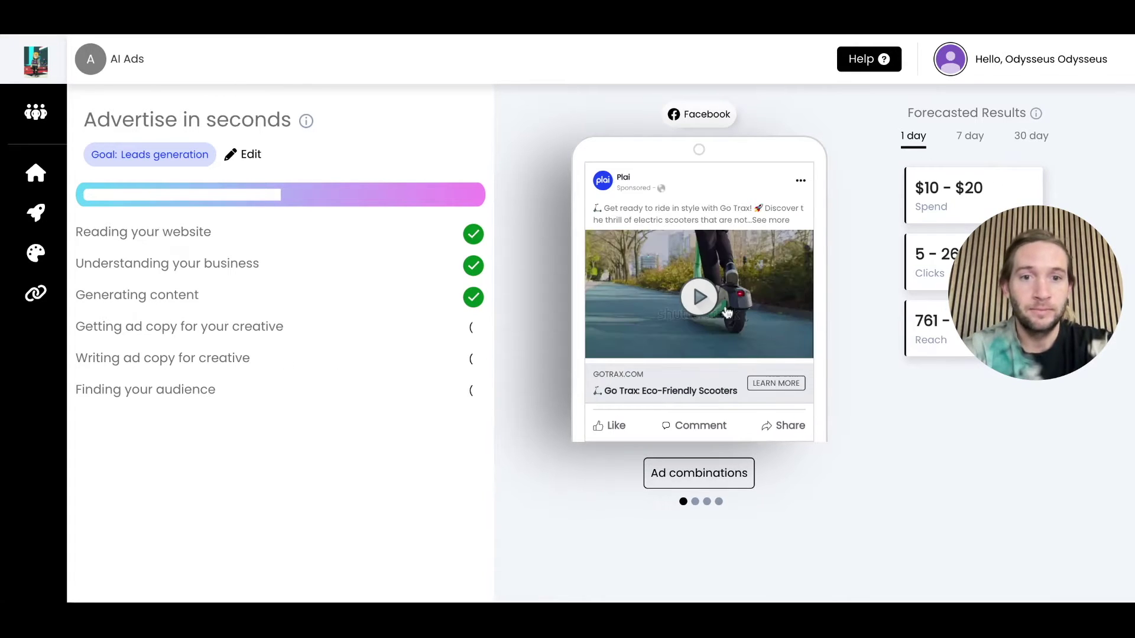
Play the scooter video preview, then play the second ad combination's video.
left_click(699, 297)
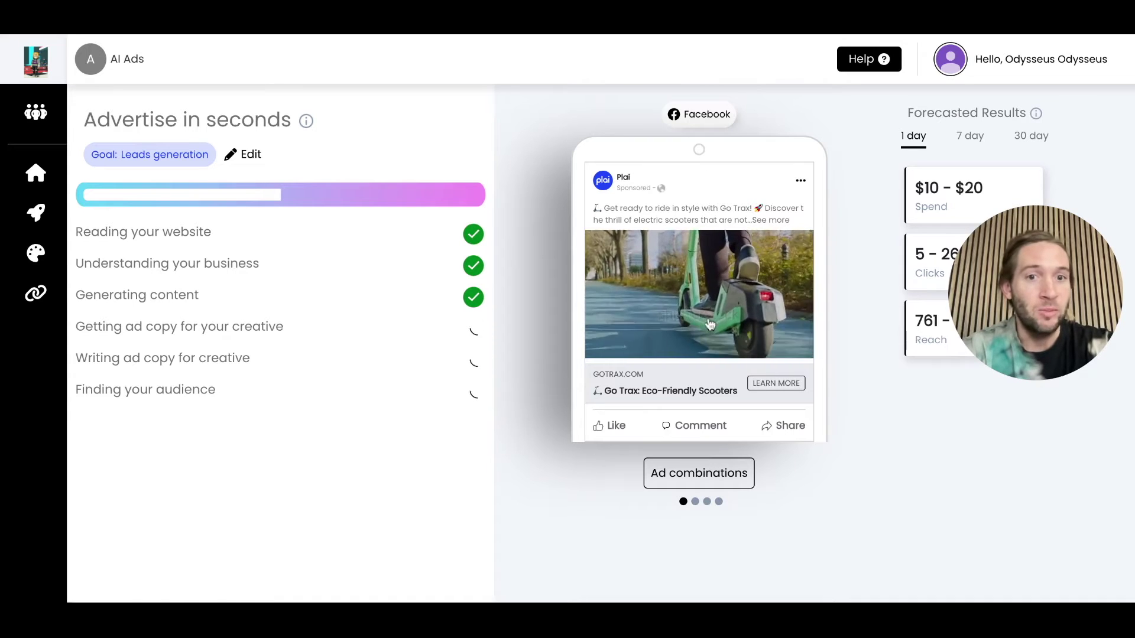
left_click(696, 502)
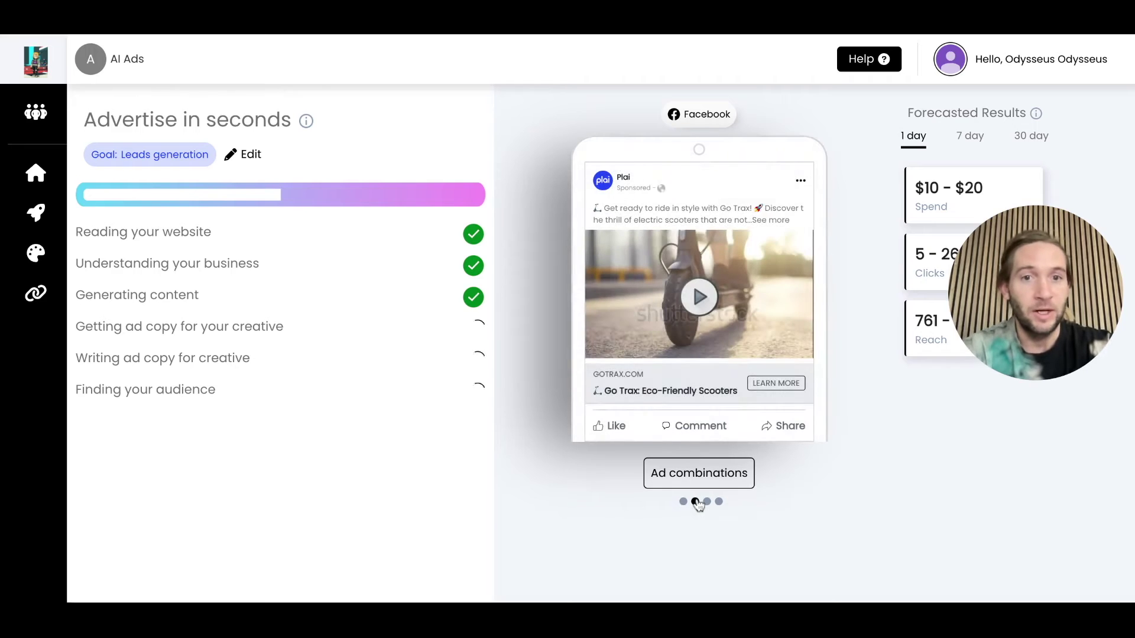
left_click(699, 300)
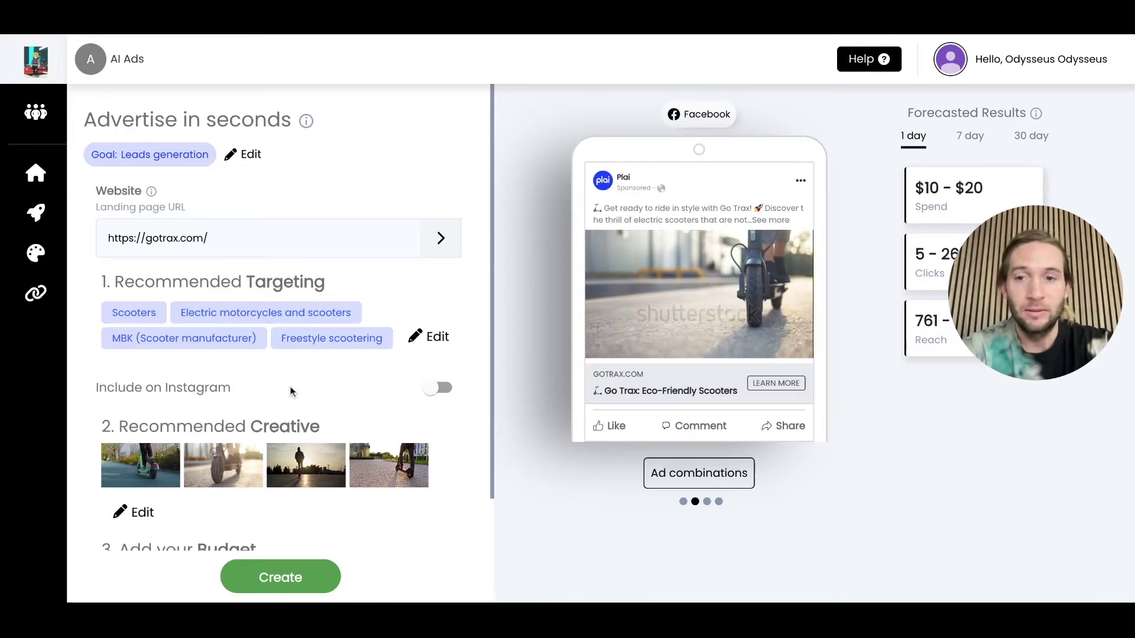
Open the ad's creative images and videos and scroll through them.
scroll(291, 392, "down", 1)
left_click(145, 456)
scroll(148, 457, "down", 3)
scroll(148, 456, "down", 6)
scroll(208, 371, "down", 2)
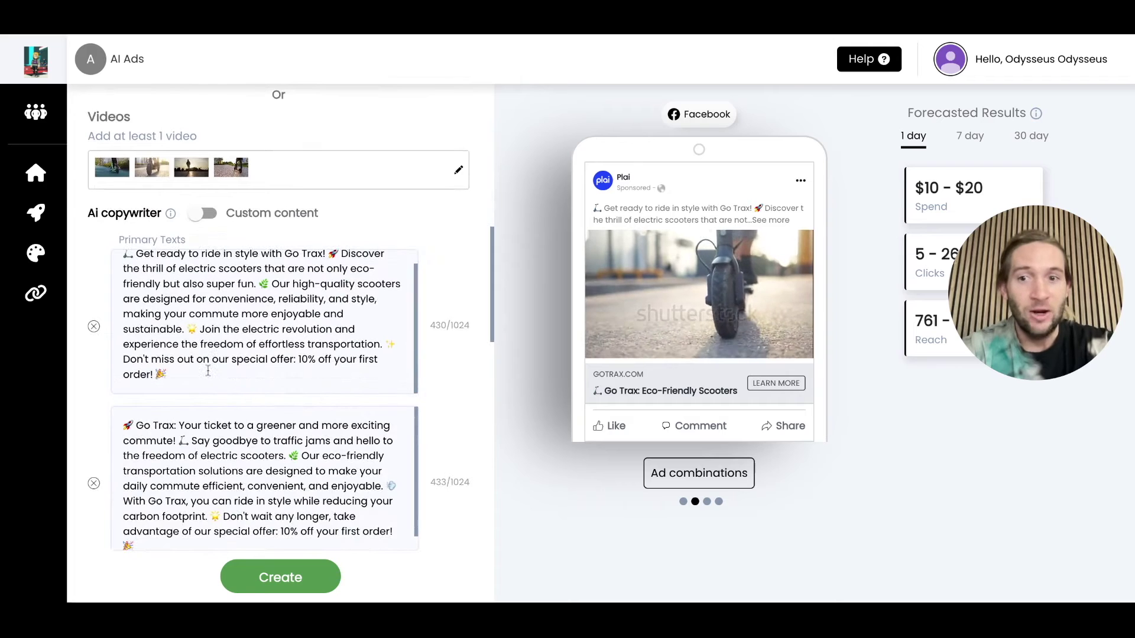
scroll(244, 414, "down", 4)
scroll(267, 416, "down", 2)
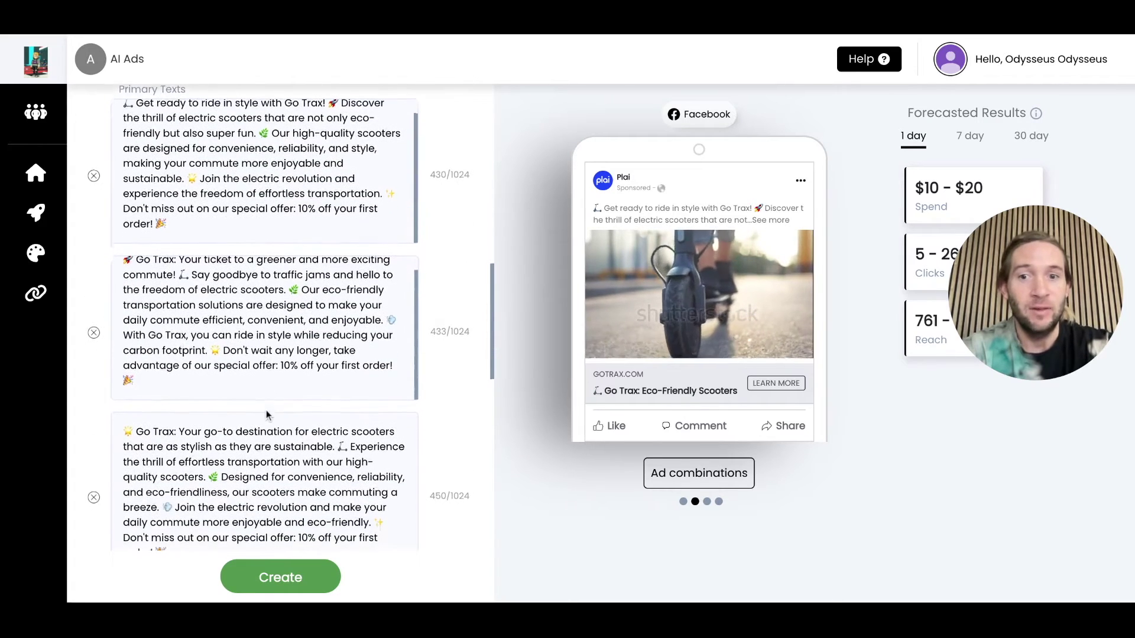
scroll(267, 415, "down", 2)
scroll(267, 415, "down", 4)
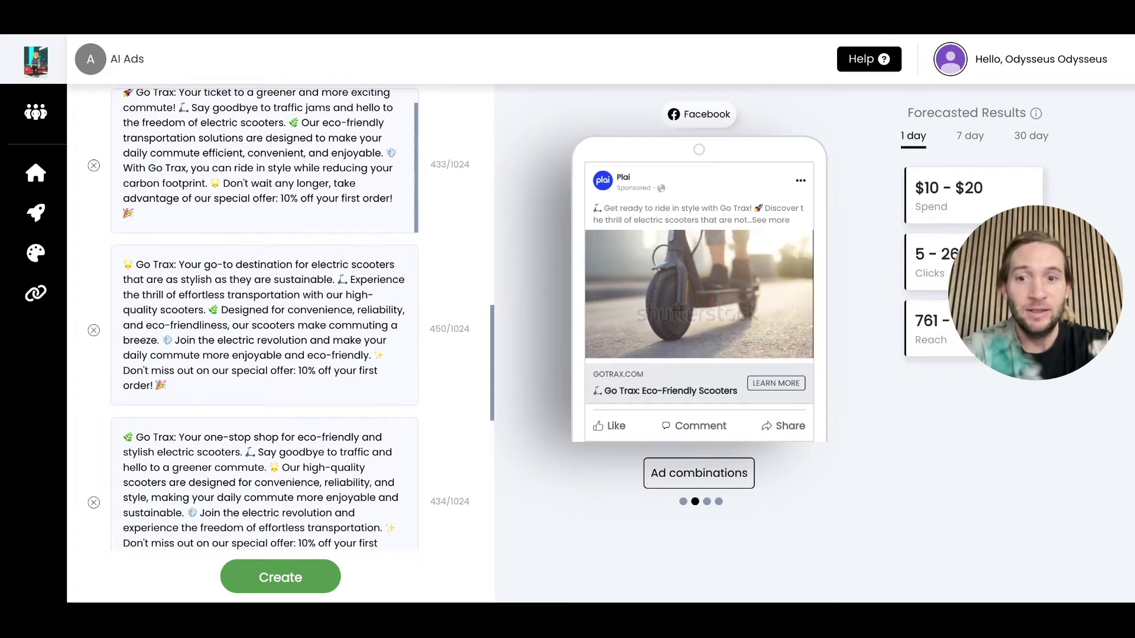
scroll(281, 319, "down", 8)
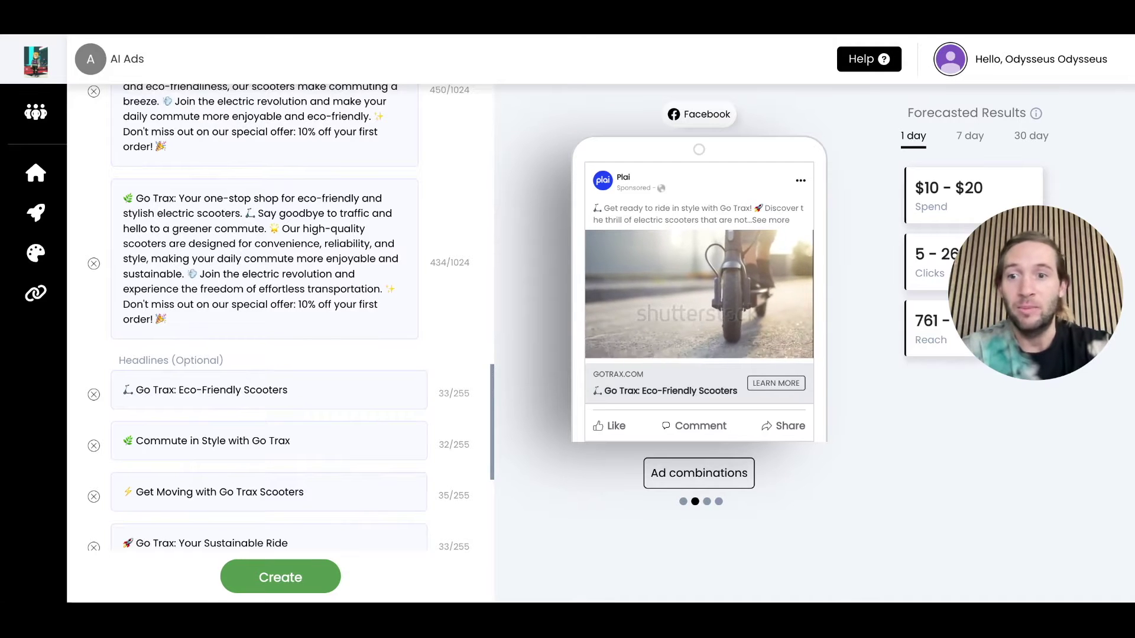
scroll(289, 317, "down", 1)
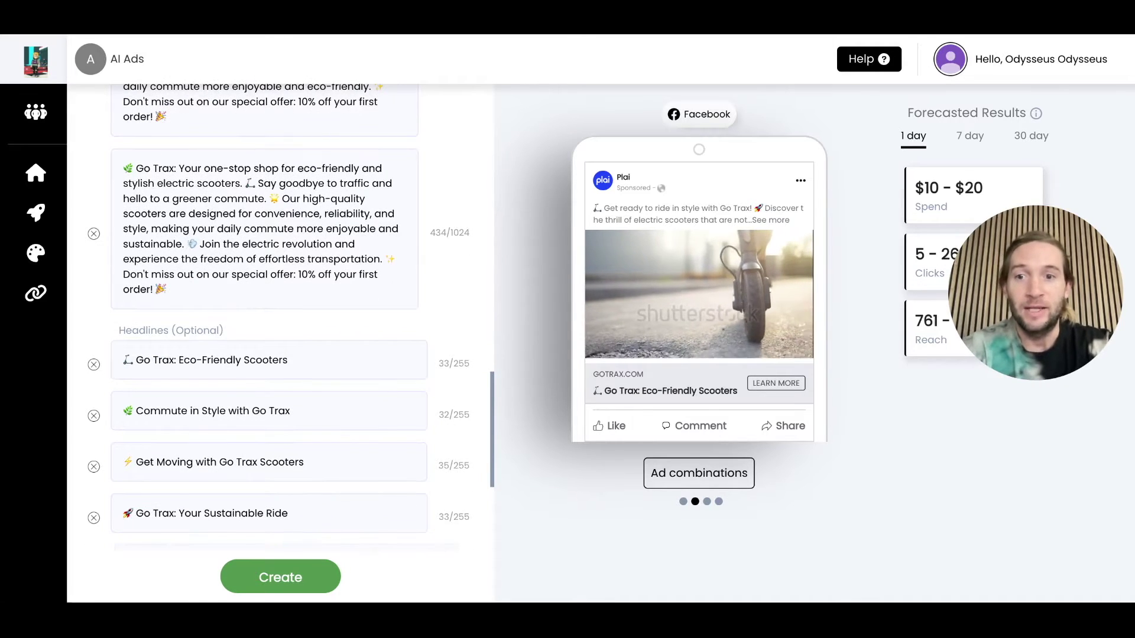
scroll(279, 438, "down", 1)
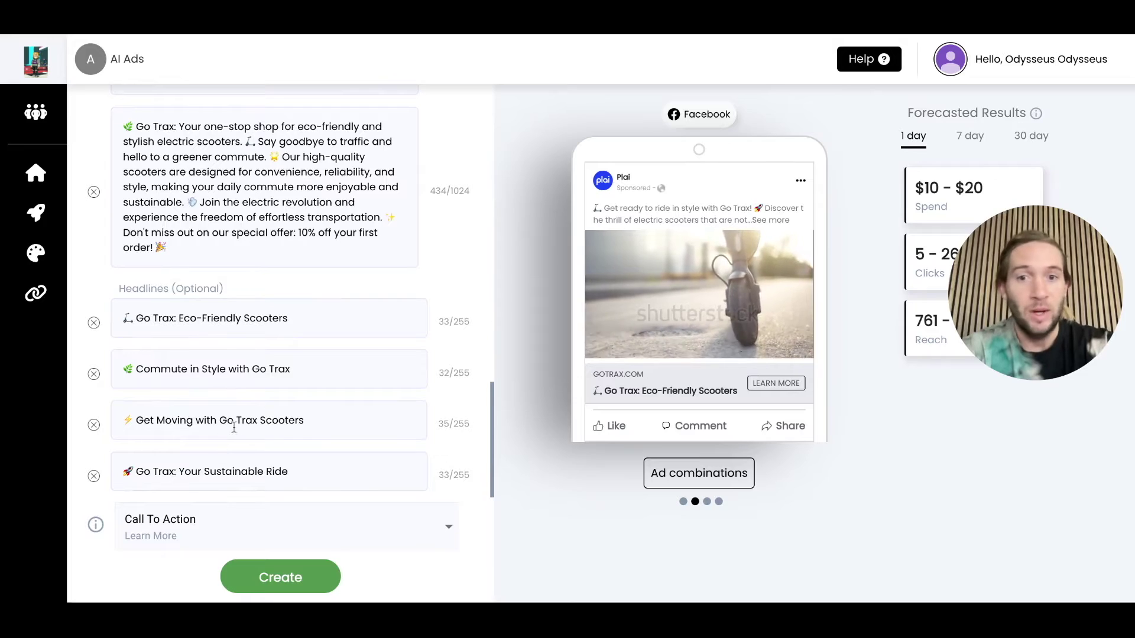
Preview all the A/B test ad variations, then close the preview.
left_click(700, 472)
scroll(540, 444, "down", 10)
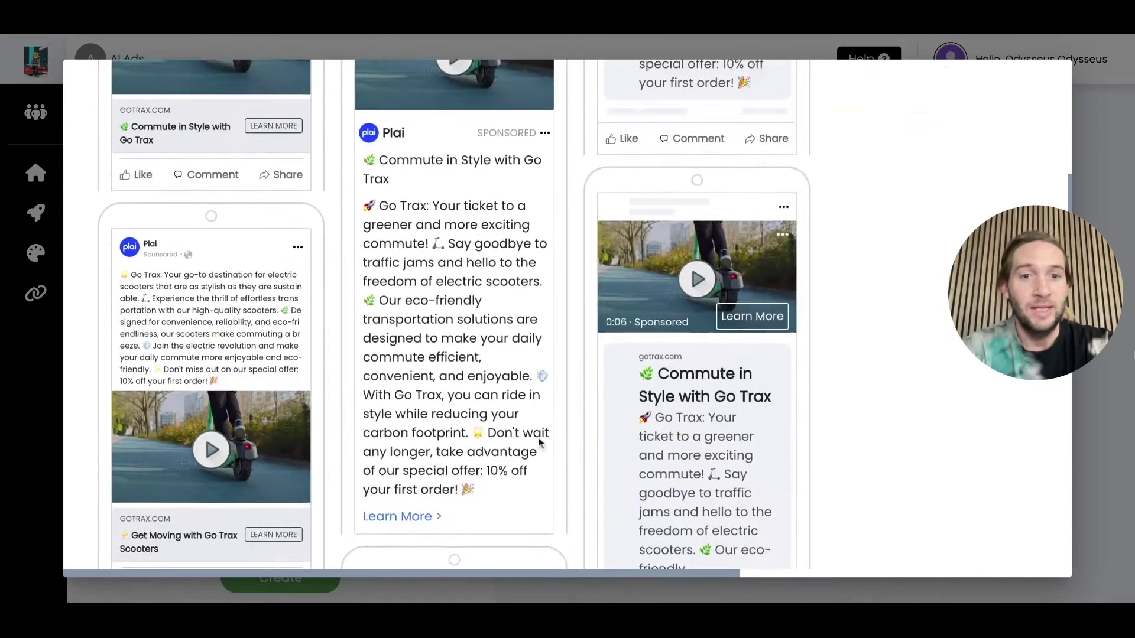
scroll(539, 442, "up", 3)
left_click(1081, 524)
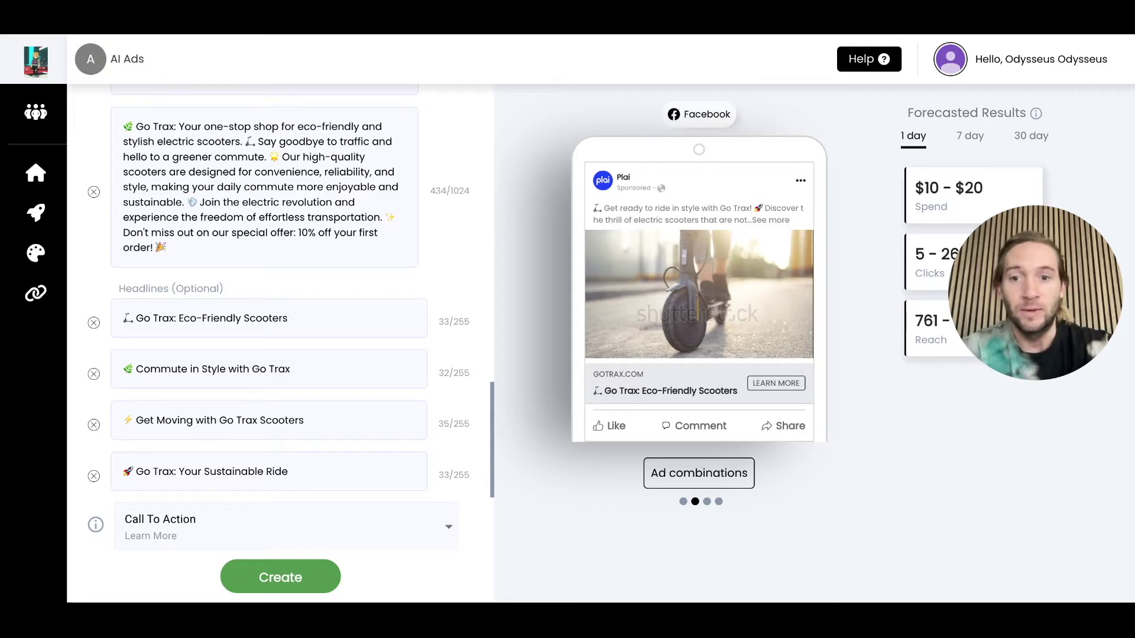
Bring up the chooser listing the four selected scooter videos.
scroll(334, 401, "down", 3)
scroll(333, 404, "up", 10)
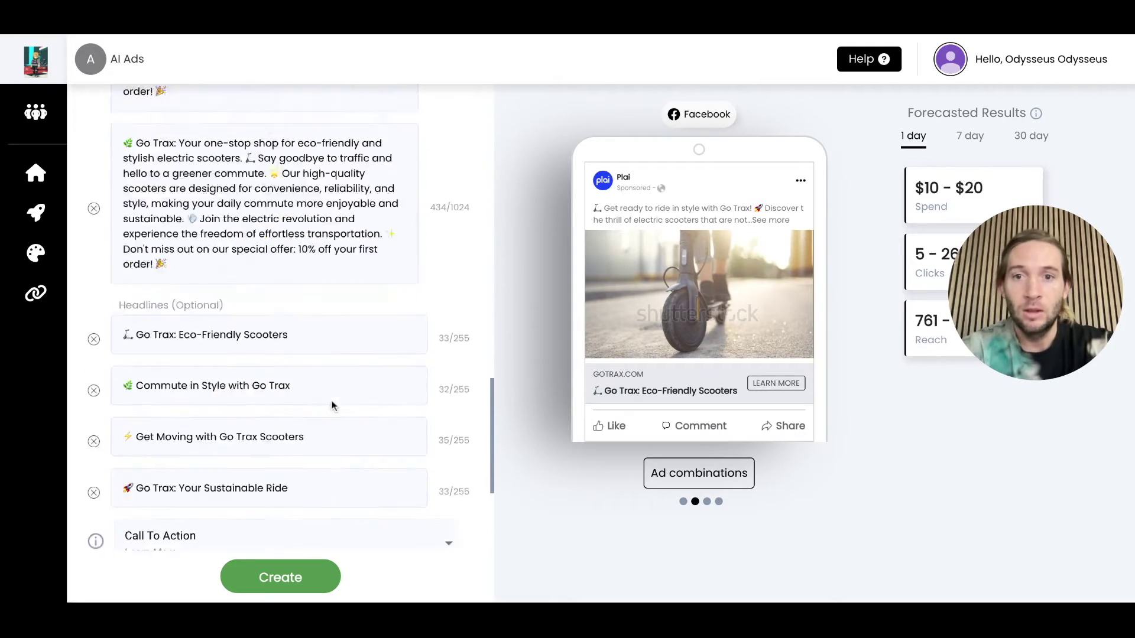
scroll(332, 404, "up", 5)
left_click(364, 257)
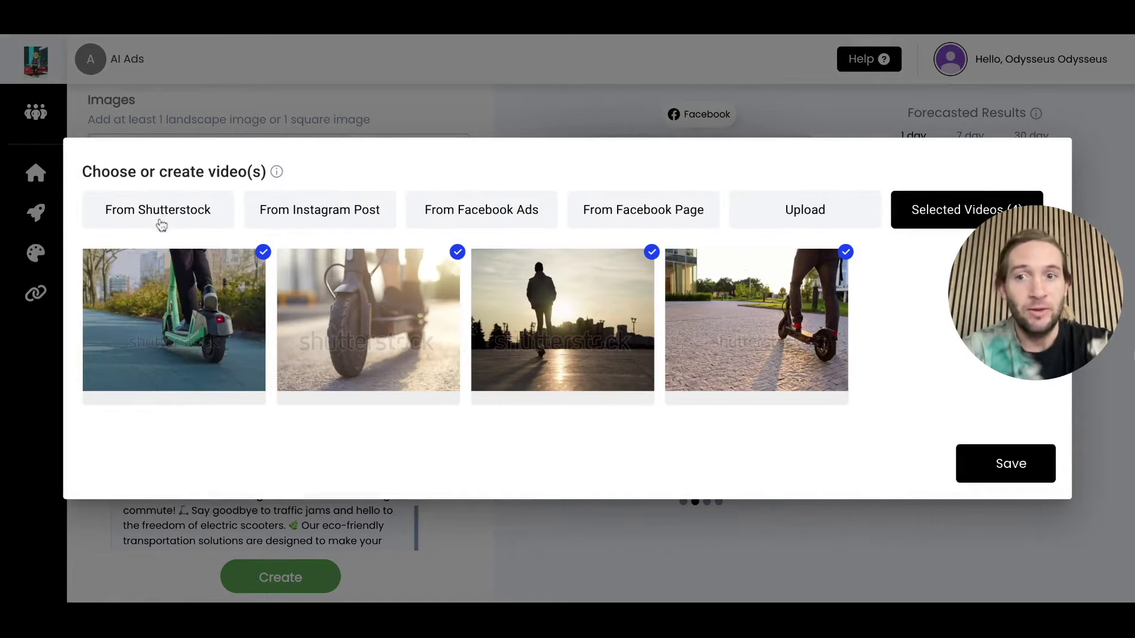
Close the video chooser keeping all four clips and start a new leads form.
left_click(519, 122)
scroll(345, 386, "up", 5)
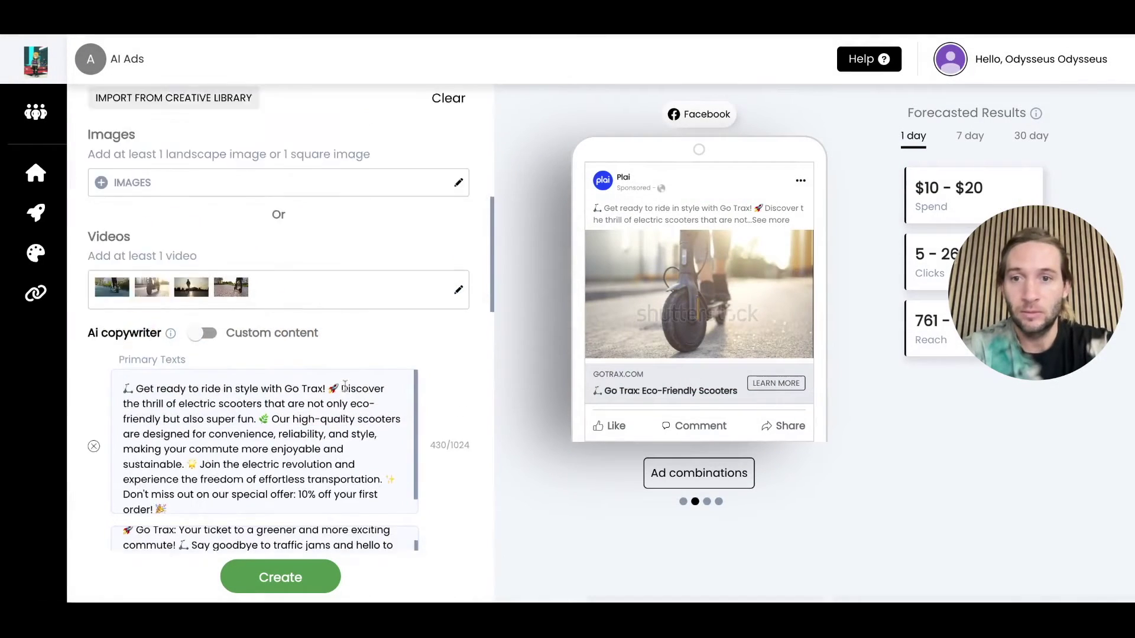
scroll(345, 386, "down", 15)
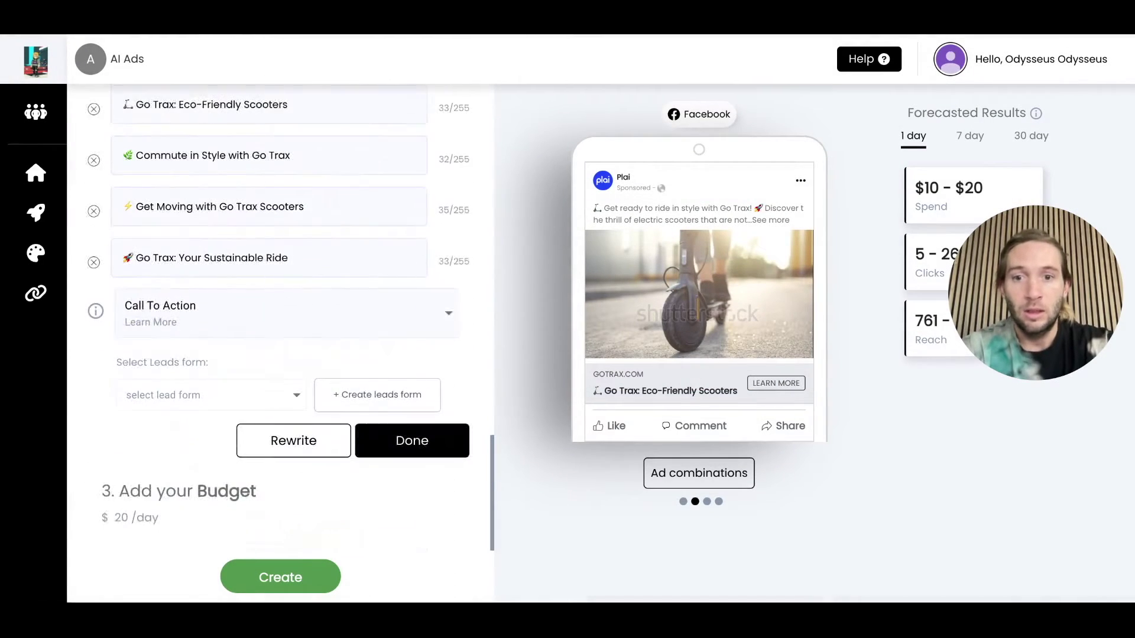
left_click(358, 407)
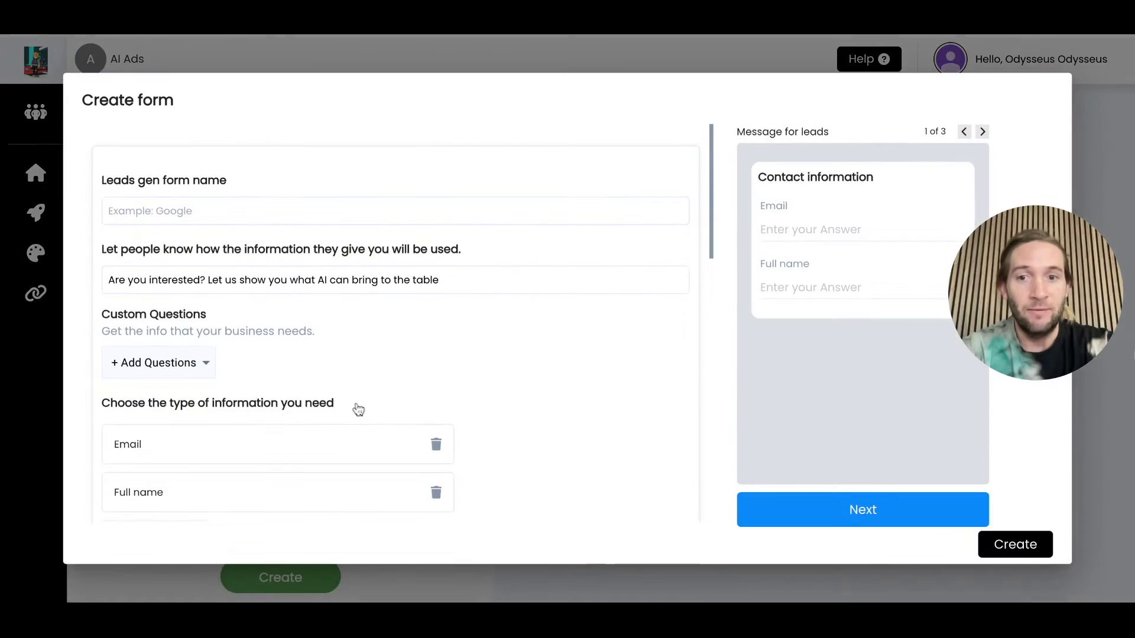
Look at the custom question types, then cancel the new leads form.
left_click(202, 364)
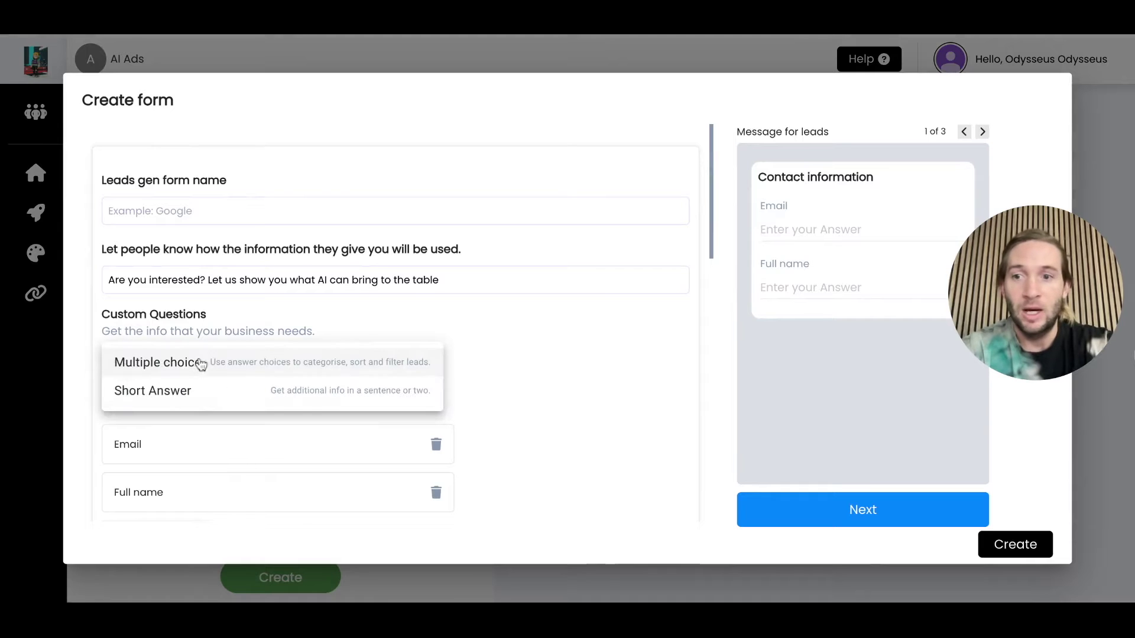
left_click(368, 54)
left_click(367, 59)
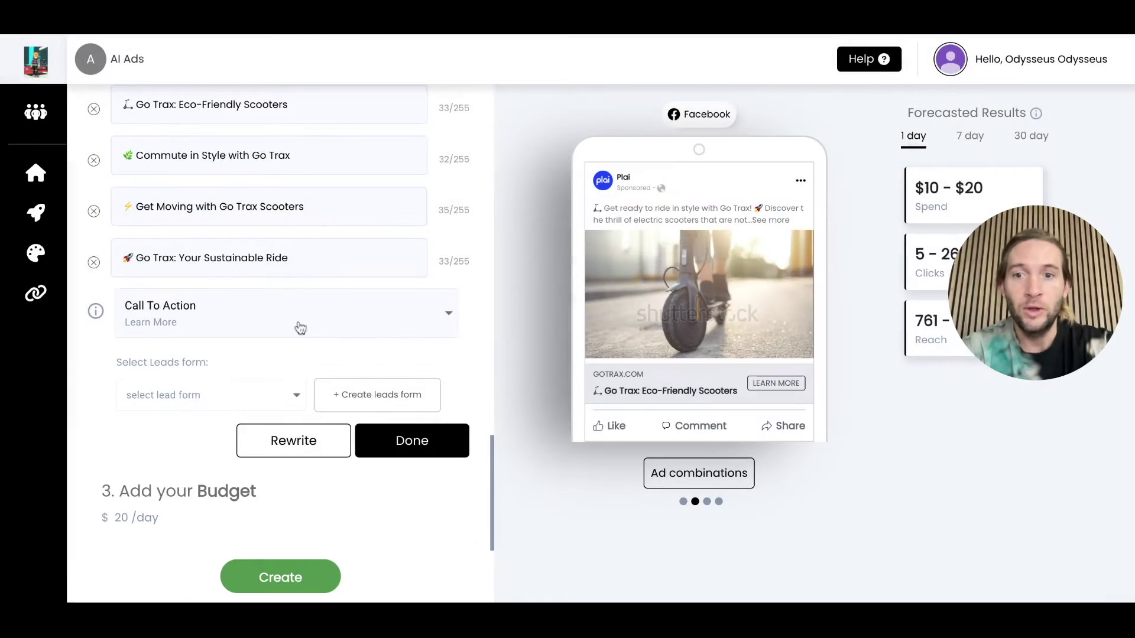
Select the saved lead form 'abcd 2023-10-16T16:50:34.901Z' for the ad.
left_click(289, 407)
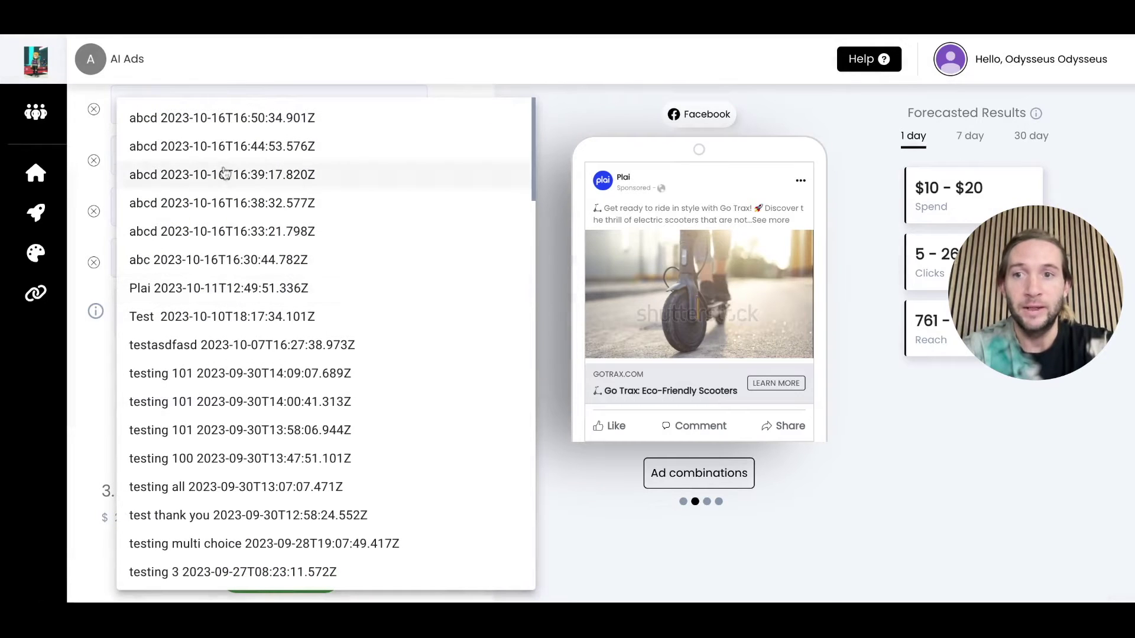
left_click(202, 113)
scroll(374, 476, "up", 10)
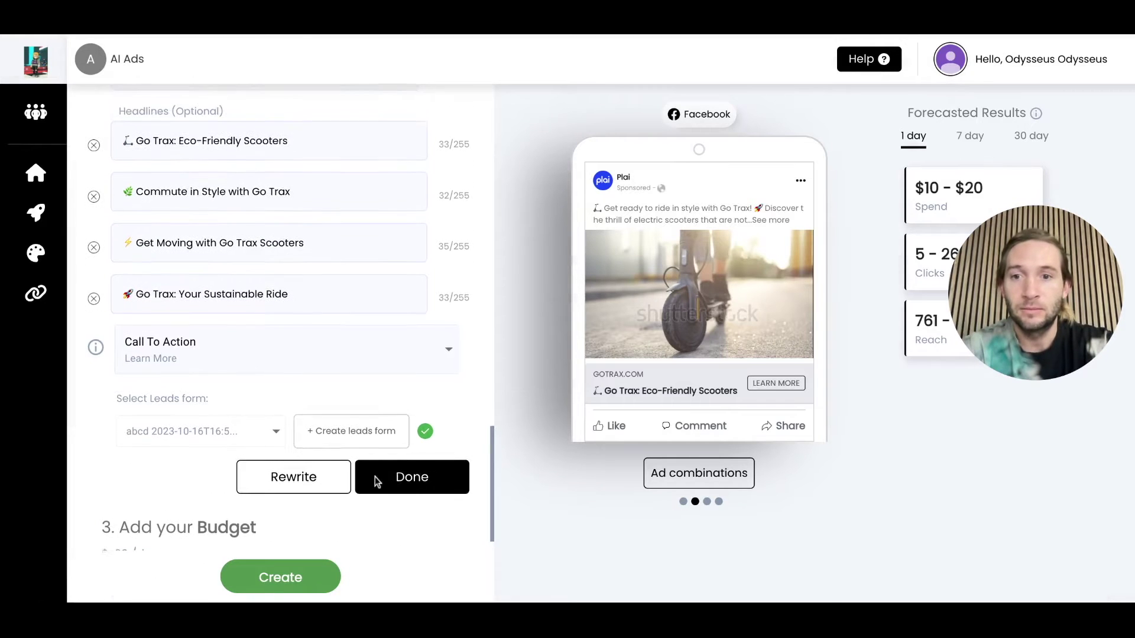
scroll(374, 477, "up", 5)
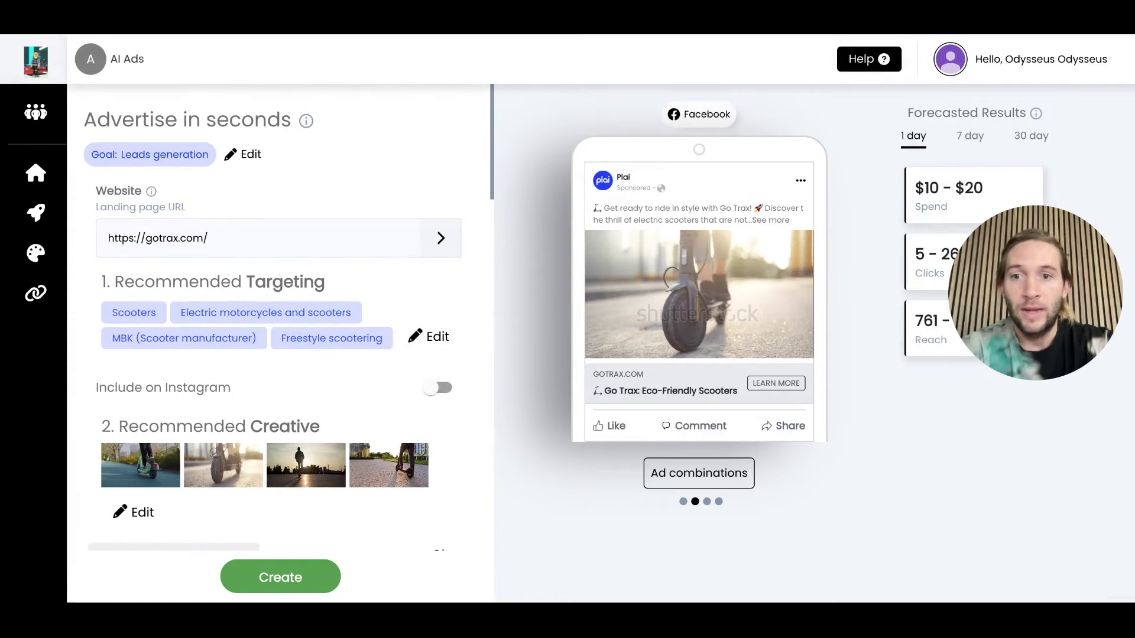
left_click(420, 336)
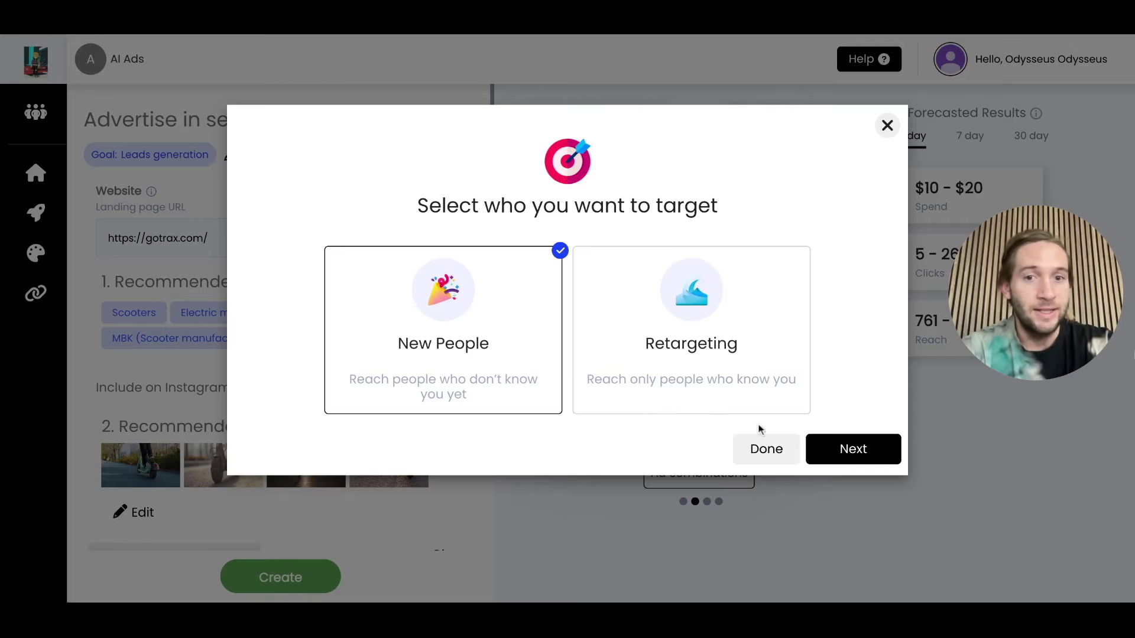
Target new people by interest: scooter interests, Phoenix, Arizona, women aged 30–65+.
left_click(833, 448)
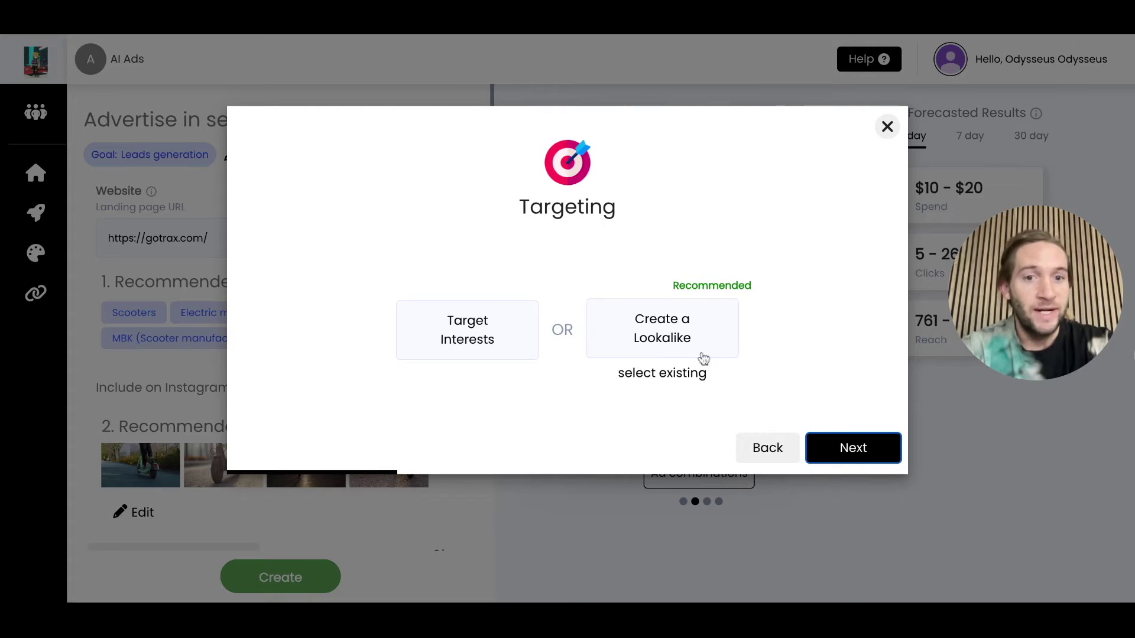
left_click(497, 335)
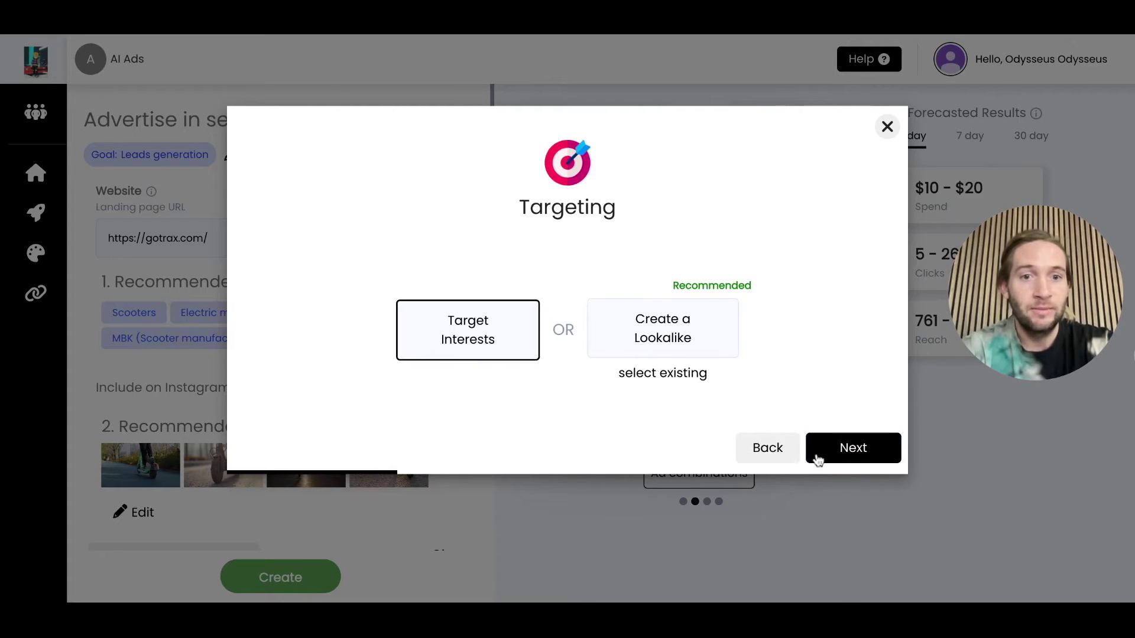
left_click(846, 460)
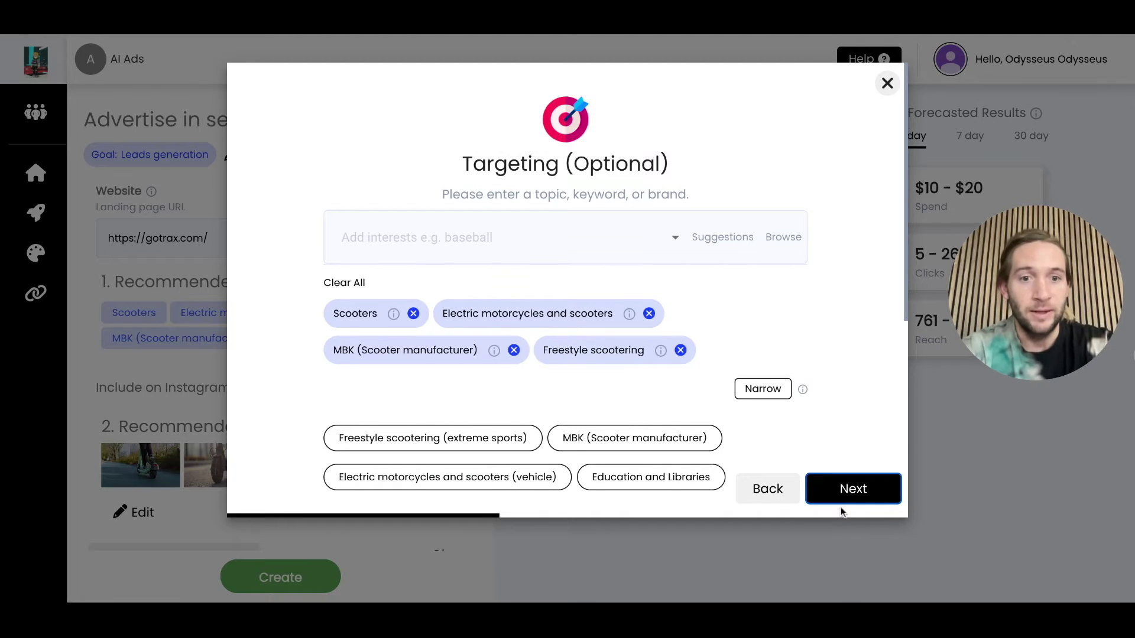
left_click(824, 488)
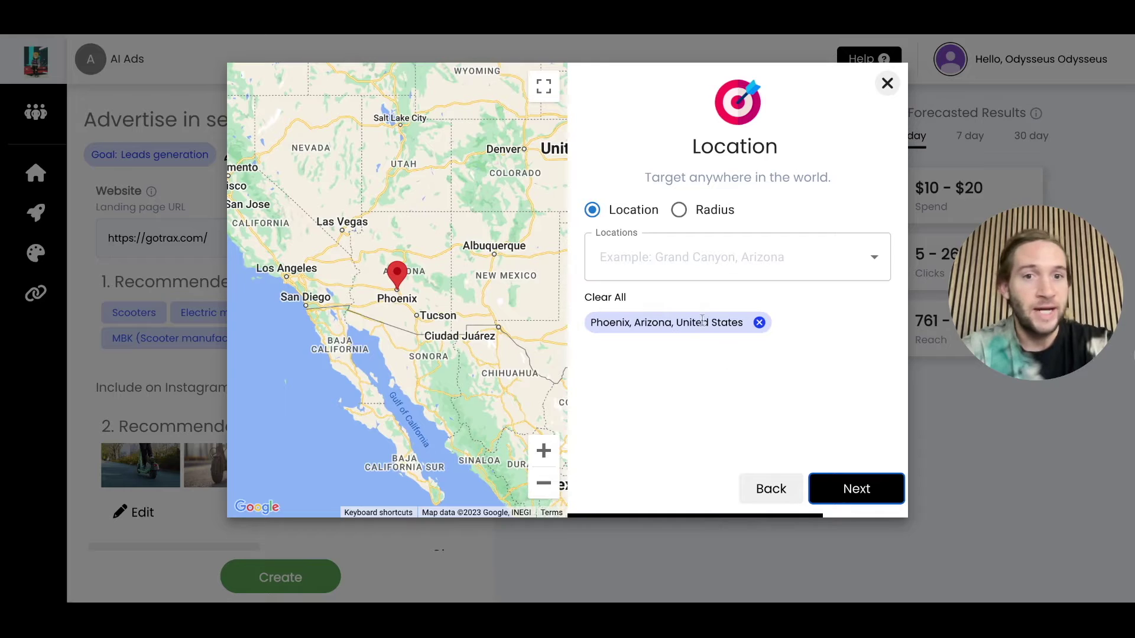
left_click(857, 489)
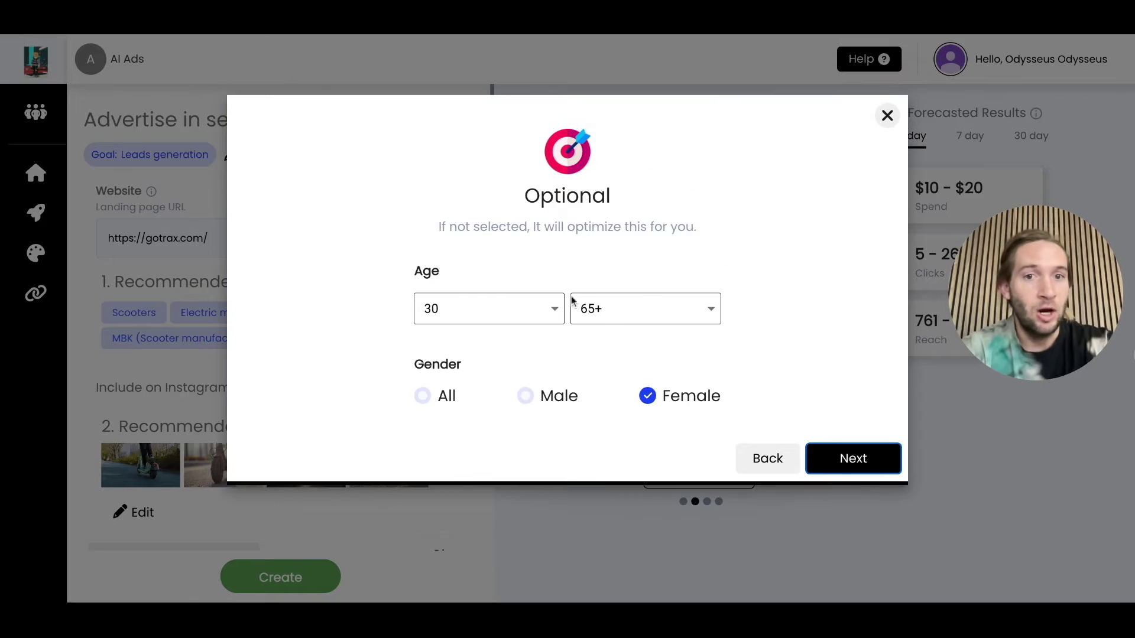
left_click(842, 459)
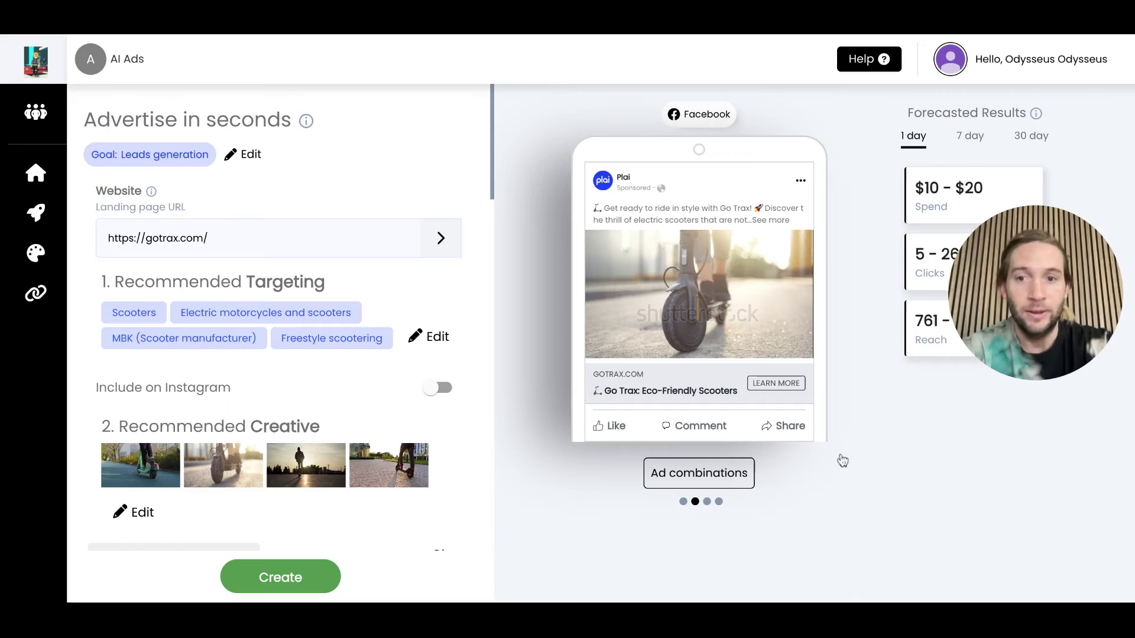
Finish the ad copy, create and confirm the Facebook leads ads, then start a Google Search ad.
scroll(310, 467, "down", 10)
scroll(310, 467, "down", 8)
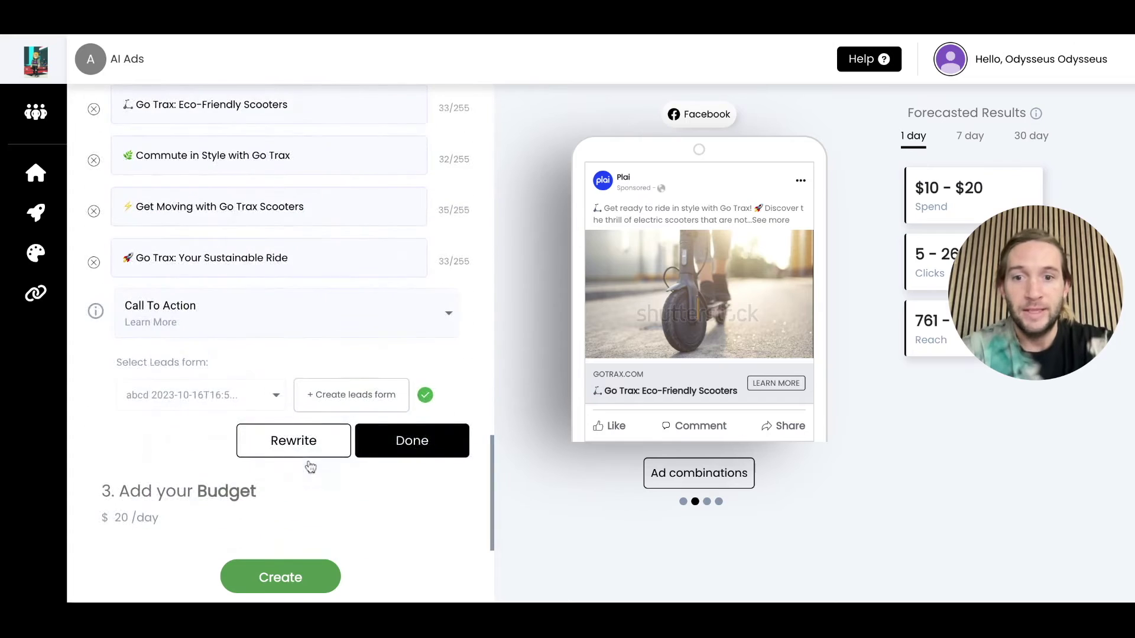
left_click(435, 443)
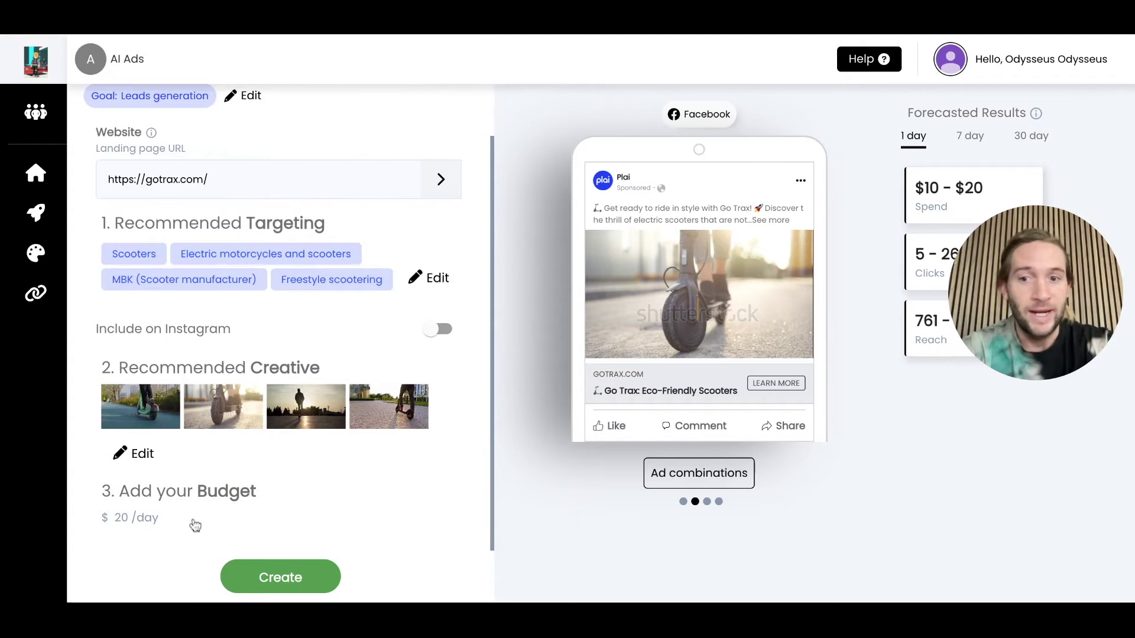
left_click(282, 587)
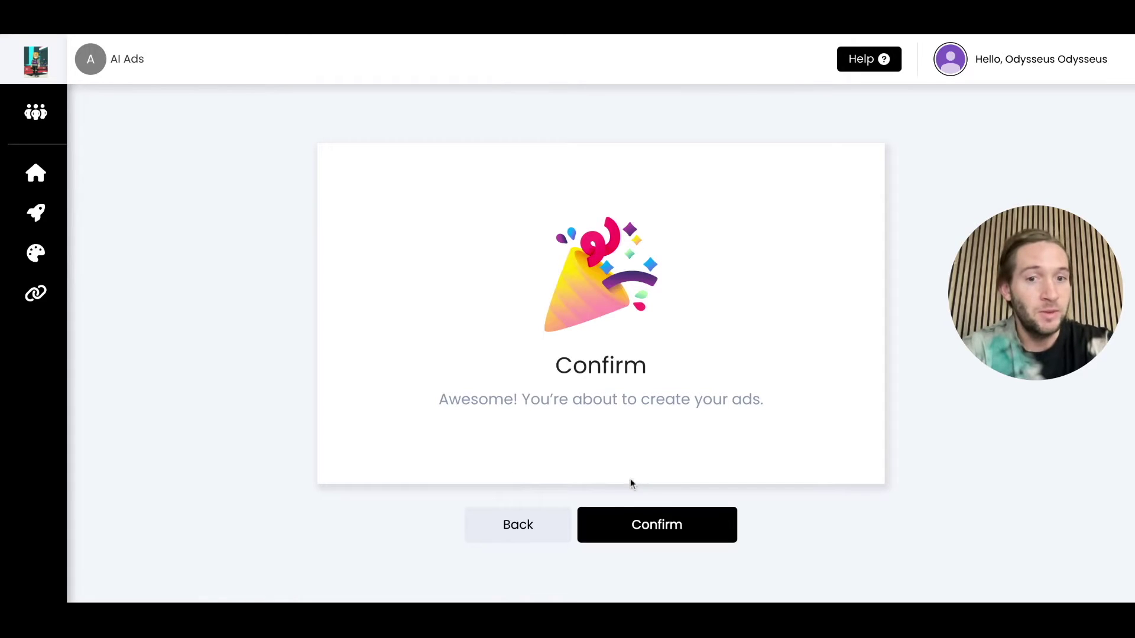
left_click(51, 214)
left_click(203, 215)
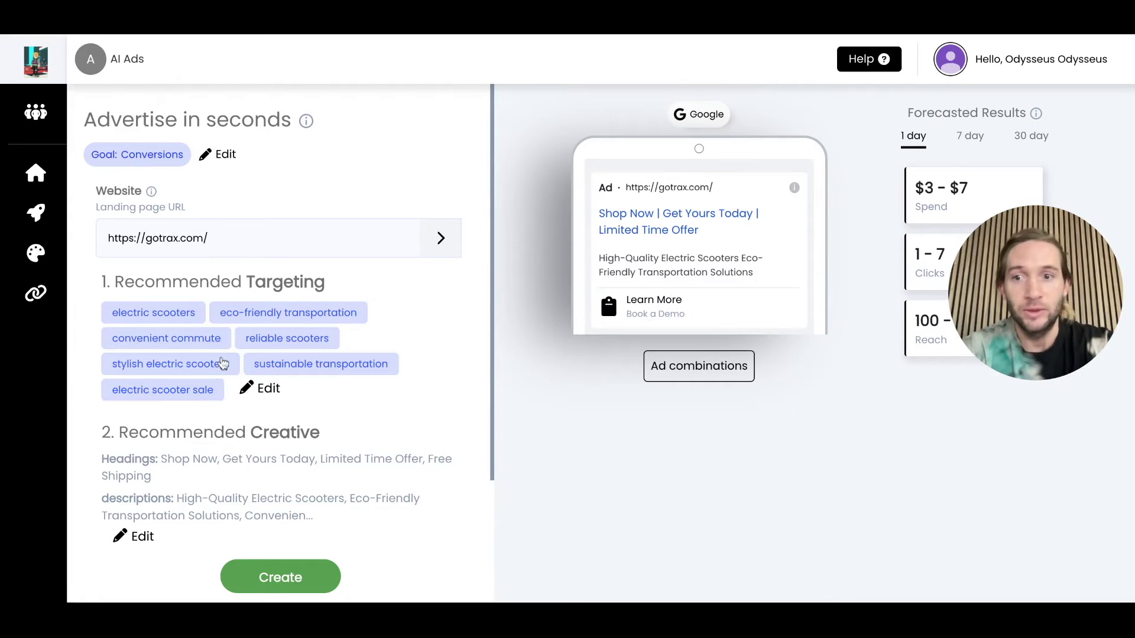
scroll(222, 388, "down", 1)
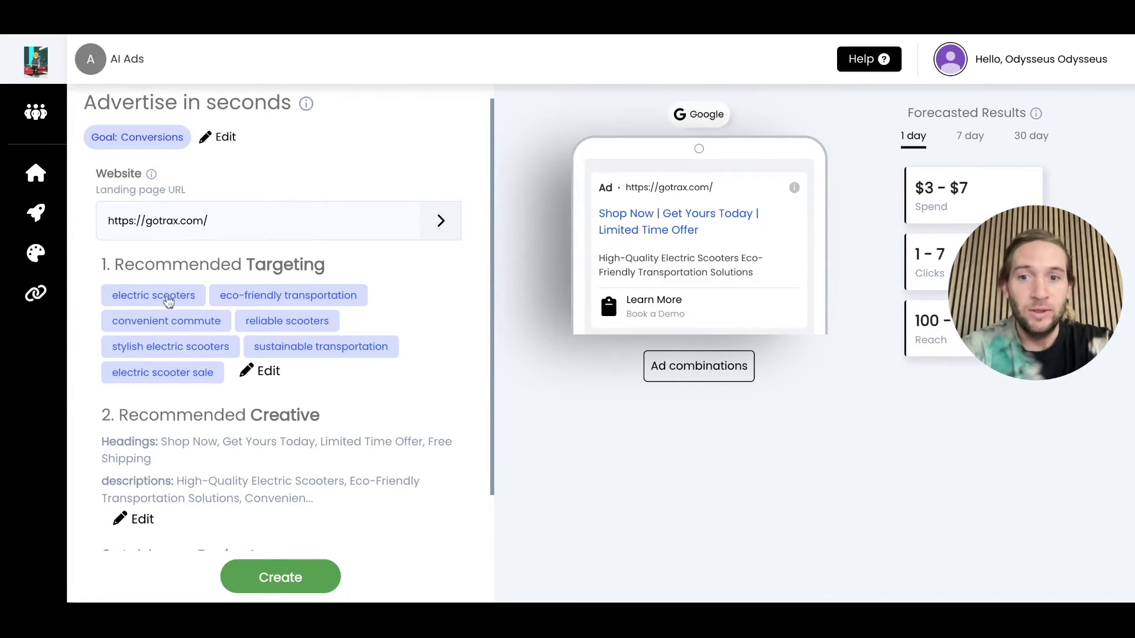
scroll(232, 384, "down", 7)
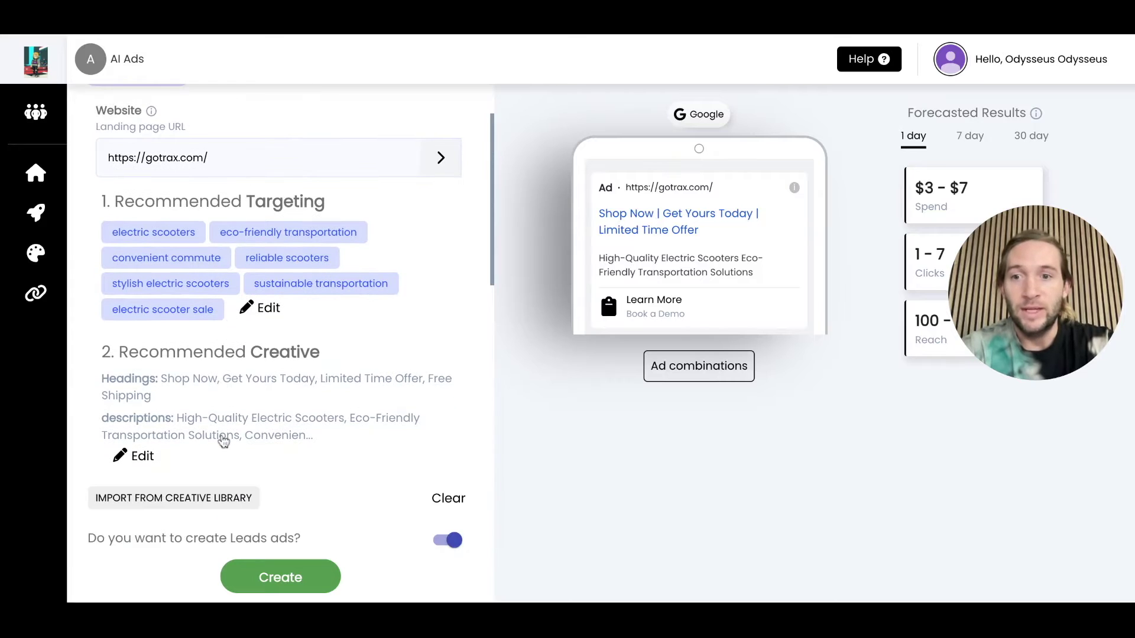
scroll(225, 437, "down", 3)
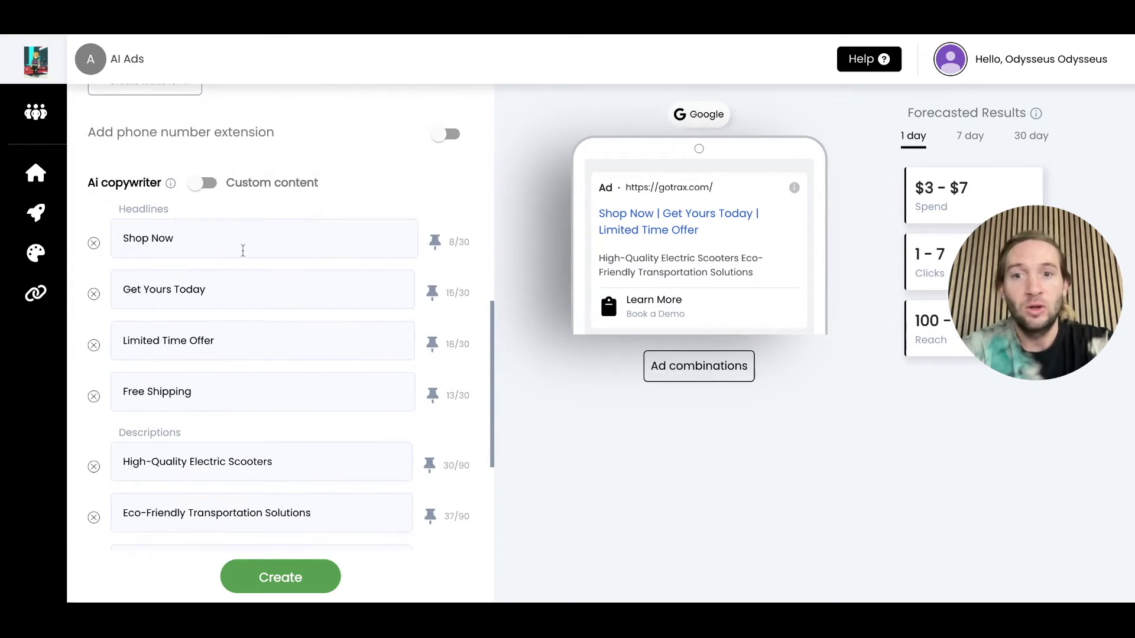
scroll(225, 402, "down", 1)
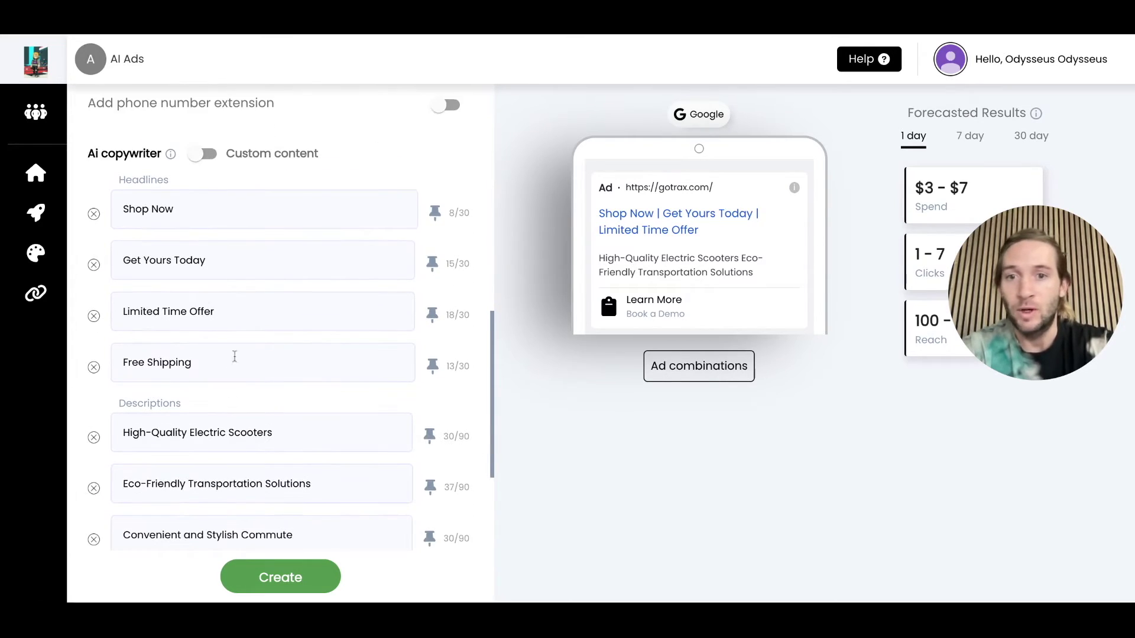
scroll(222, 371, "down", 4)
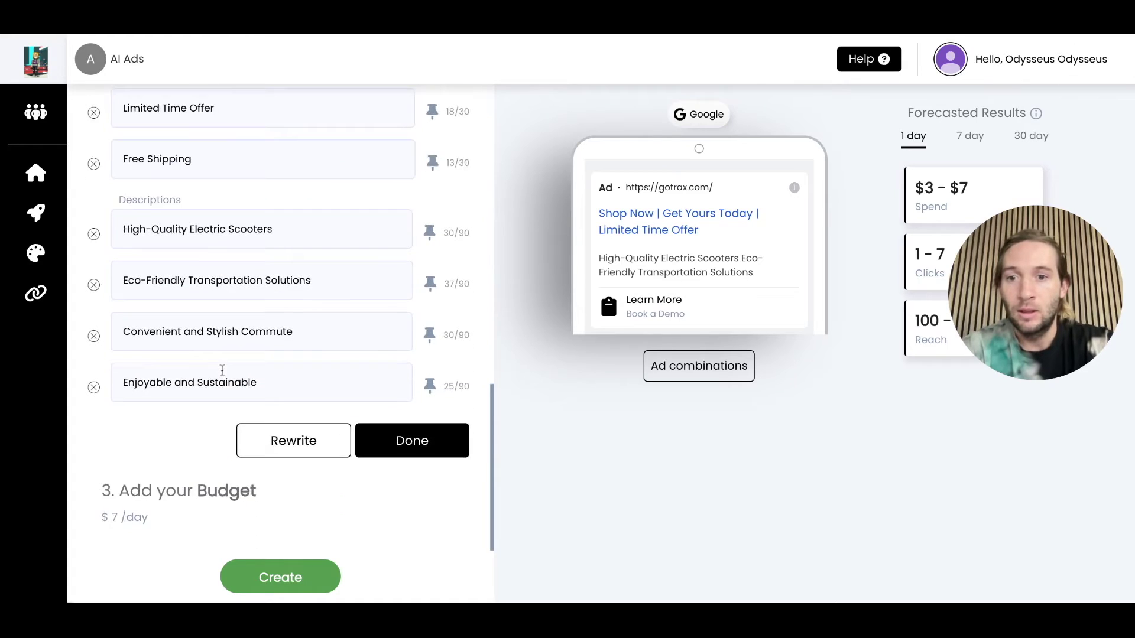
scroll(222, 371, "up", 7)
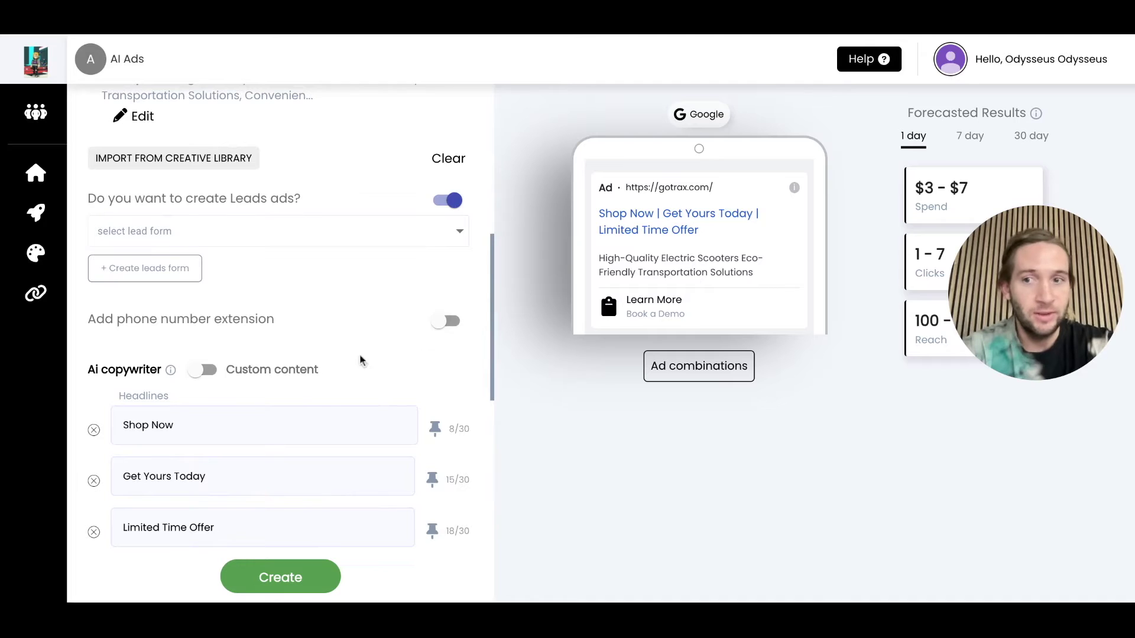
scroll(323, 387, "up", 1)
scroll(323, 388, "up", 5)
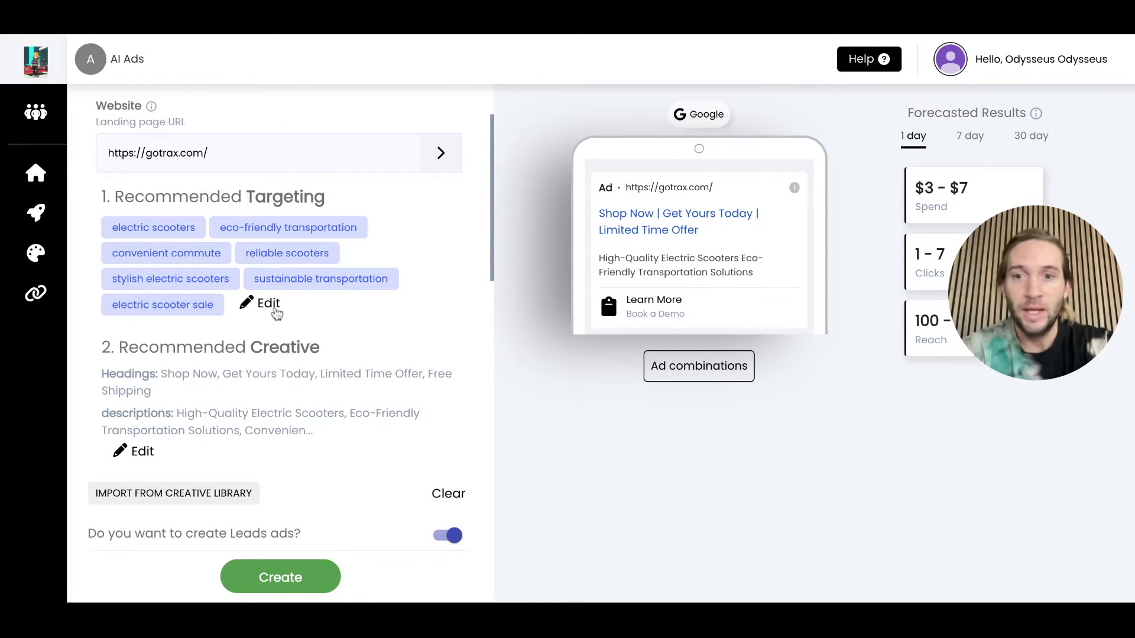
left_click(269, 304)
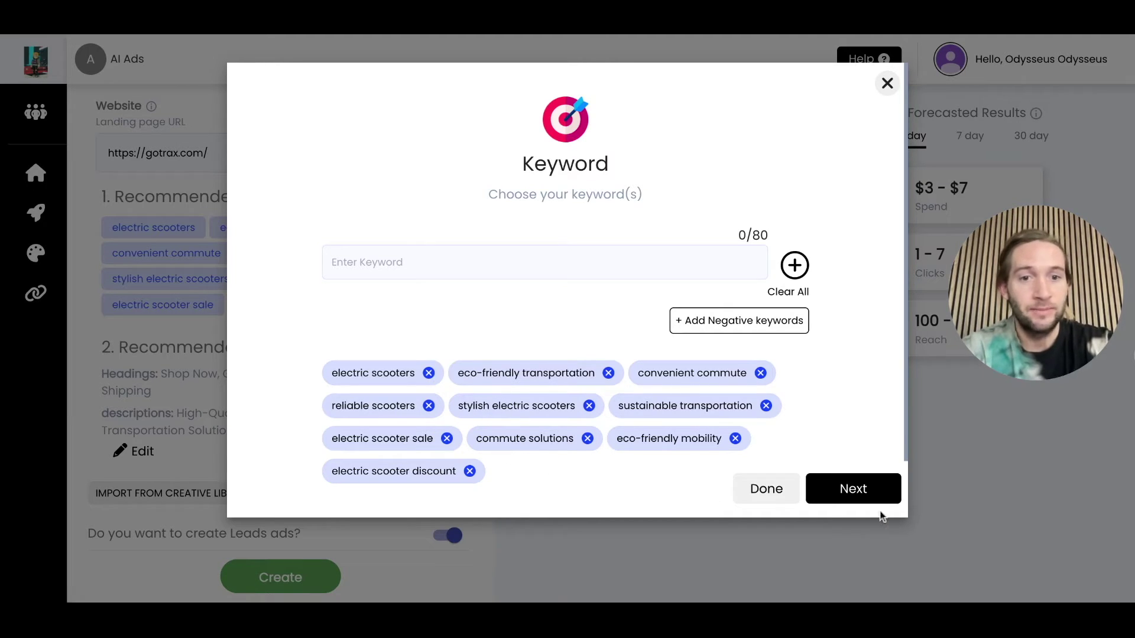
Keep the suggested scooter keywords and the Palm Desert, CA 92210 target location for the Google Search ad.
left_click(853, 488)
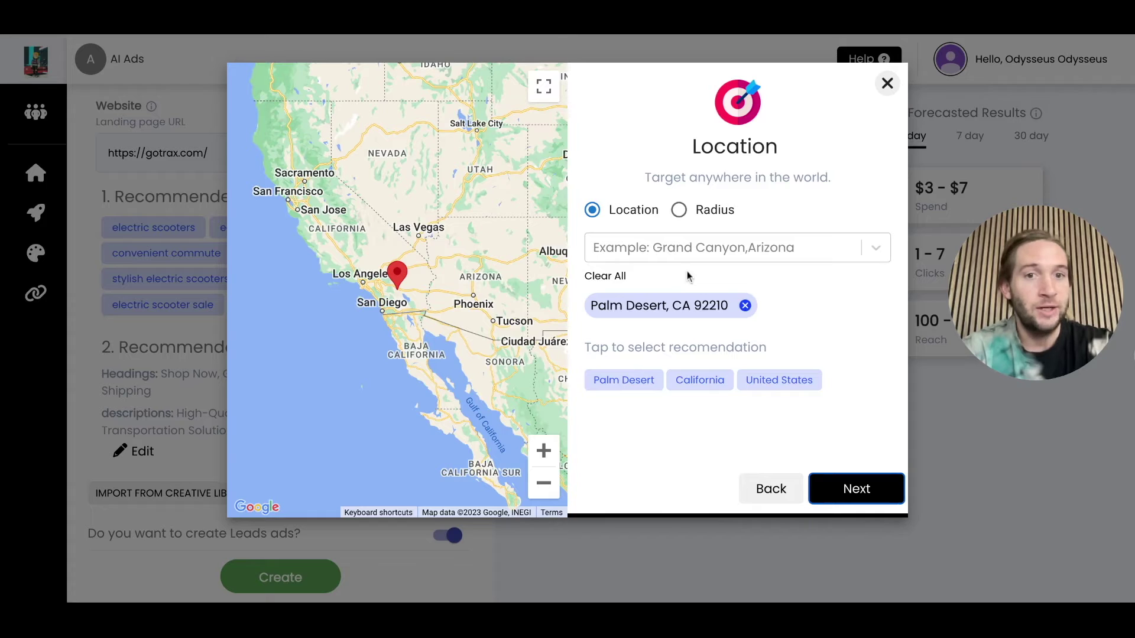
left_click(838, 490)
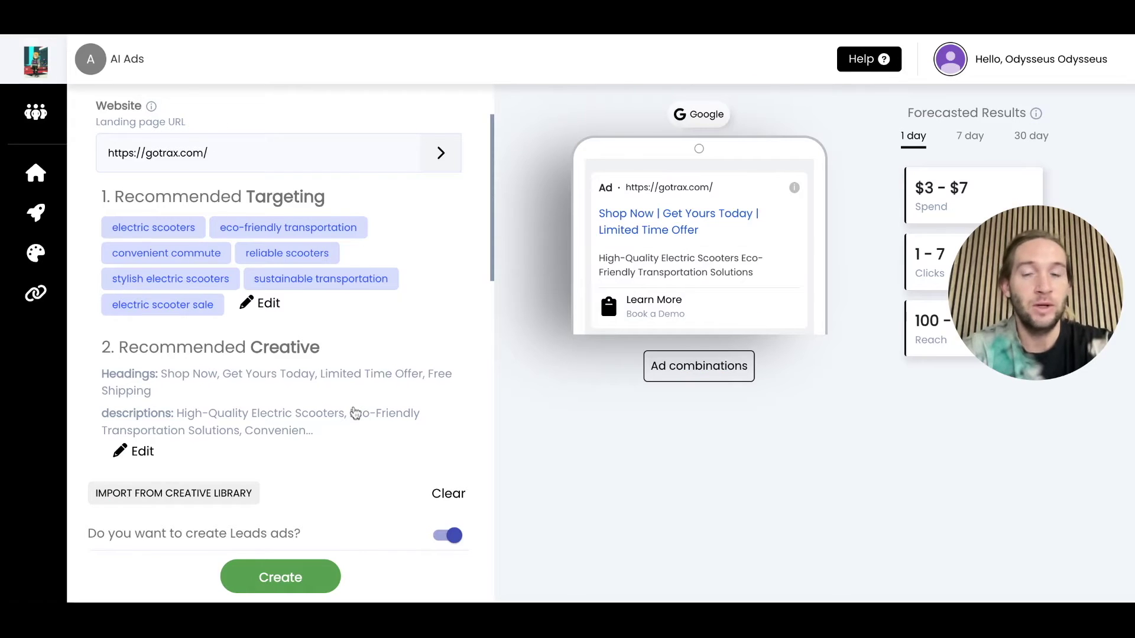
scroll(354, 407, "down", 1)
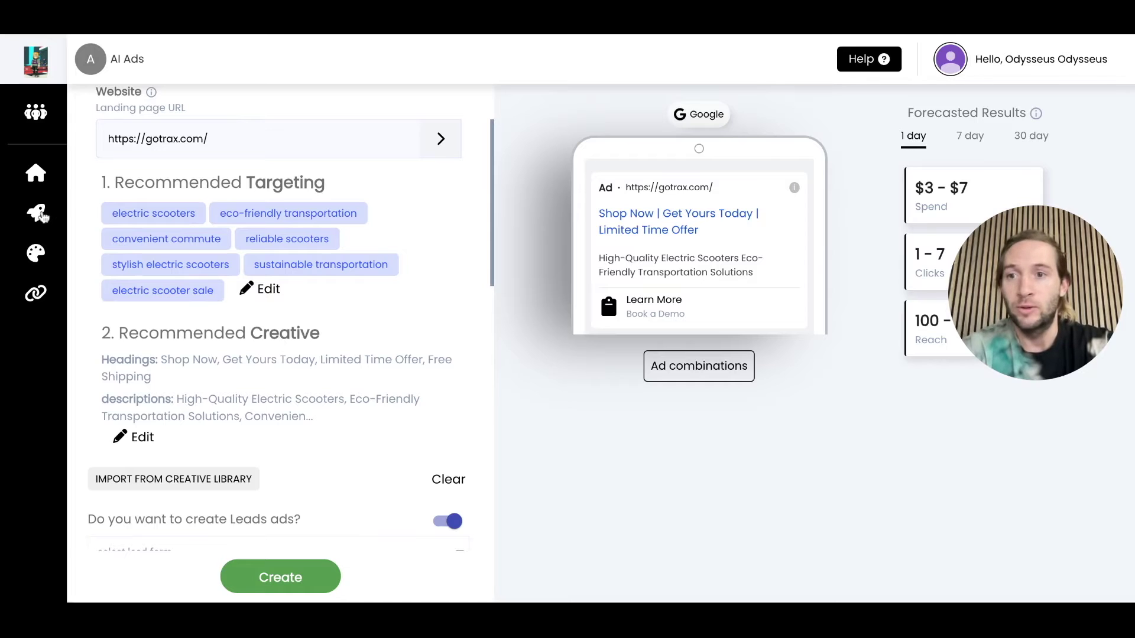
Start a new YouTube ad for gotrax.com from the new-ad channel choices.
left_click(37, 214)
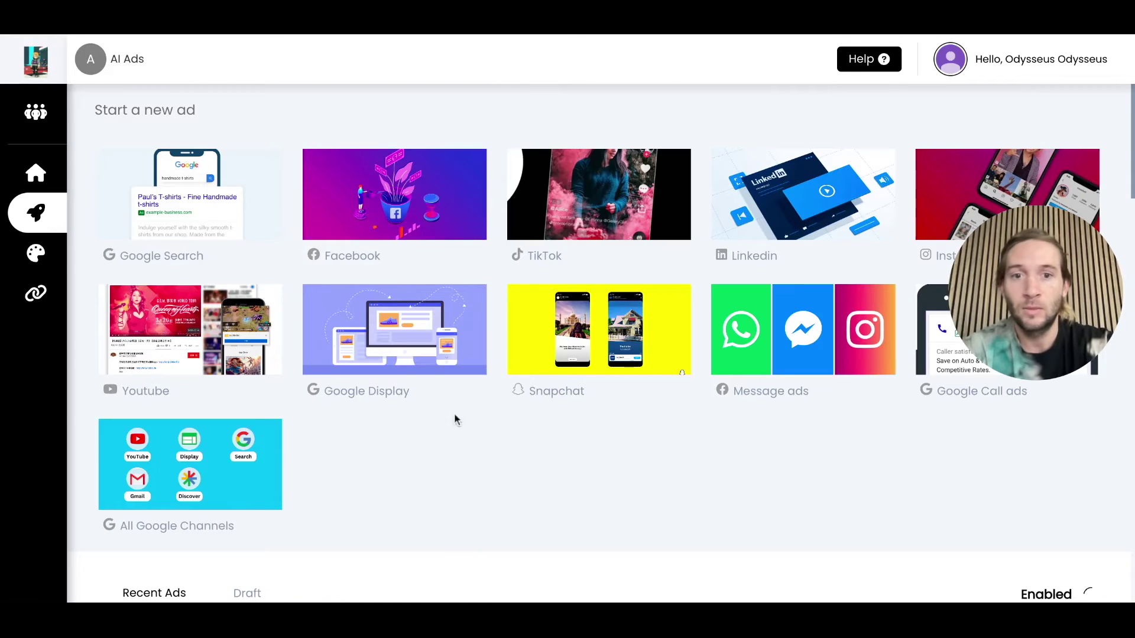
scroll(458, 421, "down", 1)
left_click(201, 324)
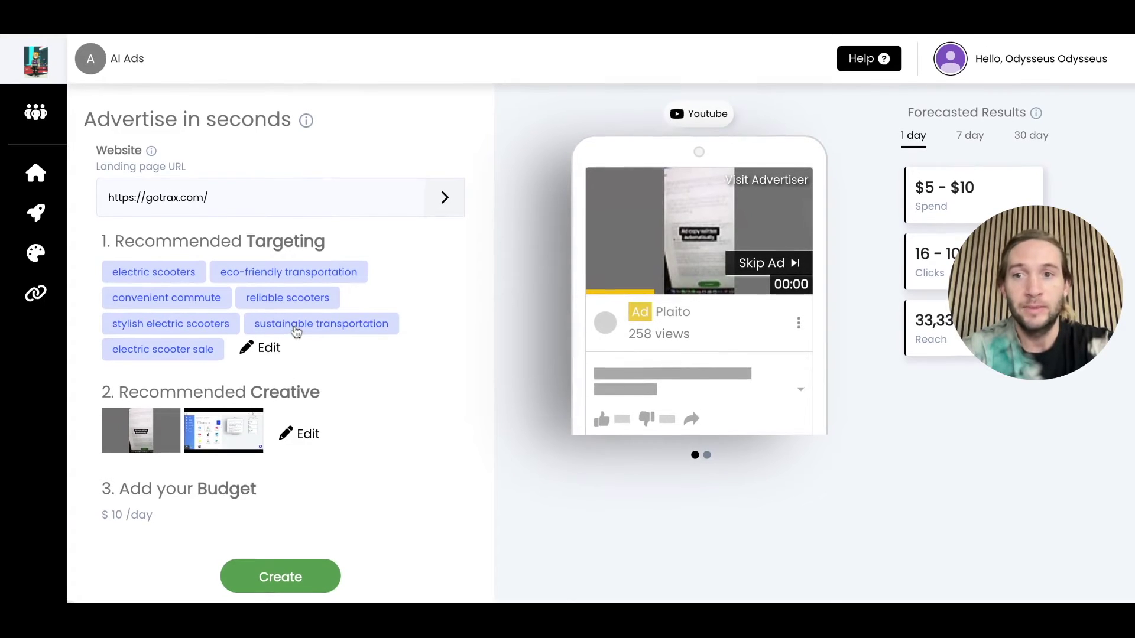
Review the YouTube ad's two suggested videos in its creative settings, then return to the channel choices.
left_click(301, 437)
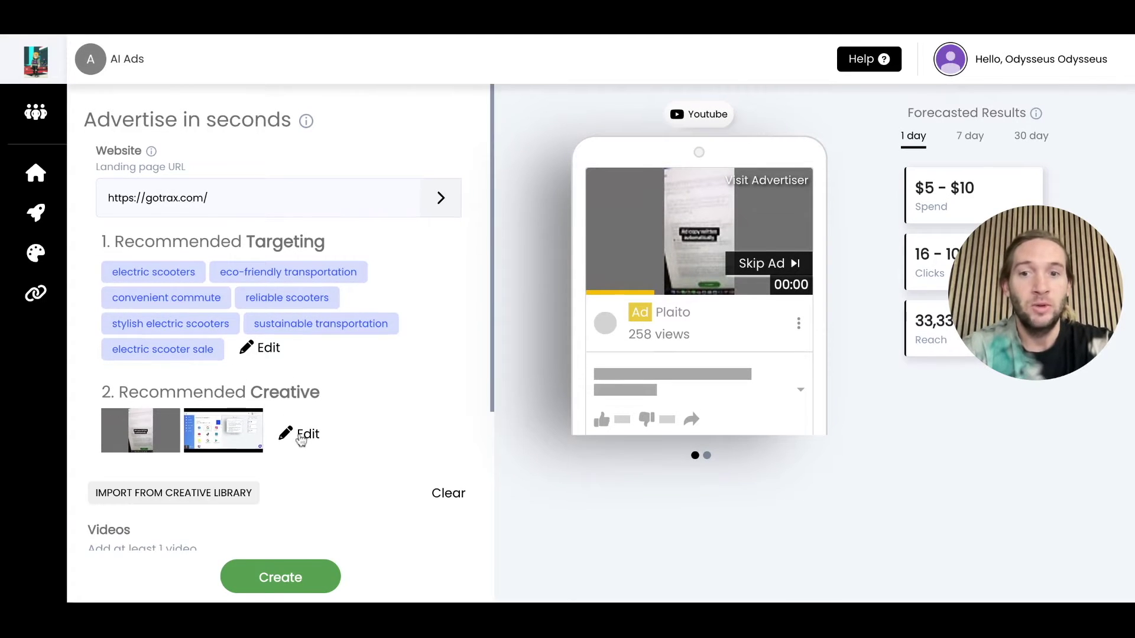
left_click(283, 388)
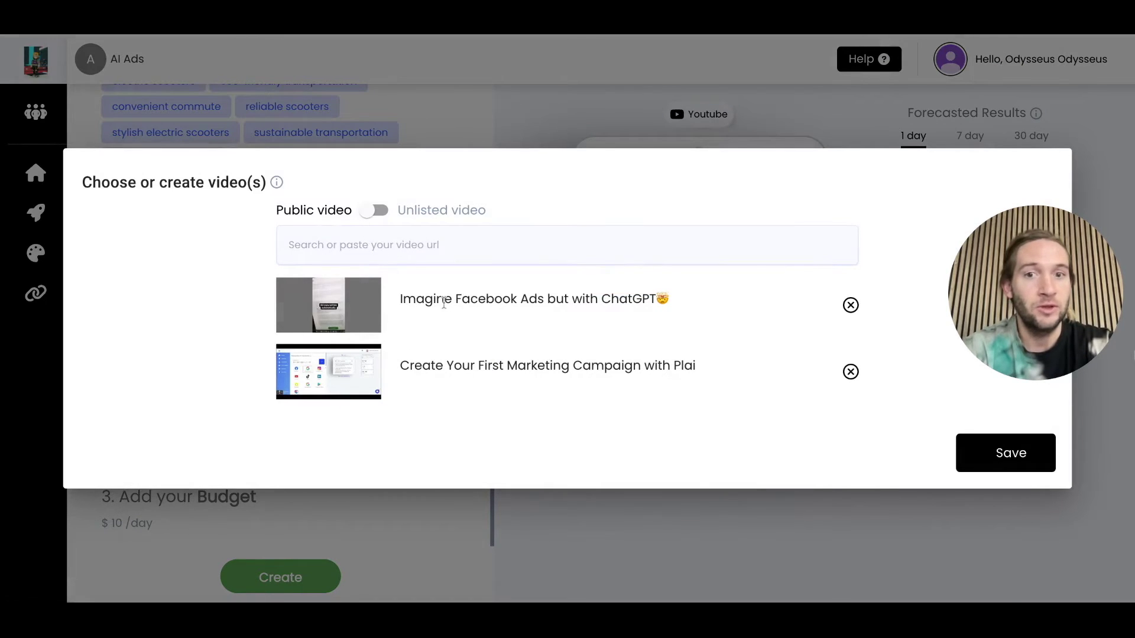
left_click(510, 130)
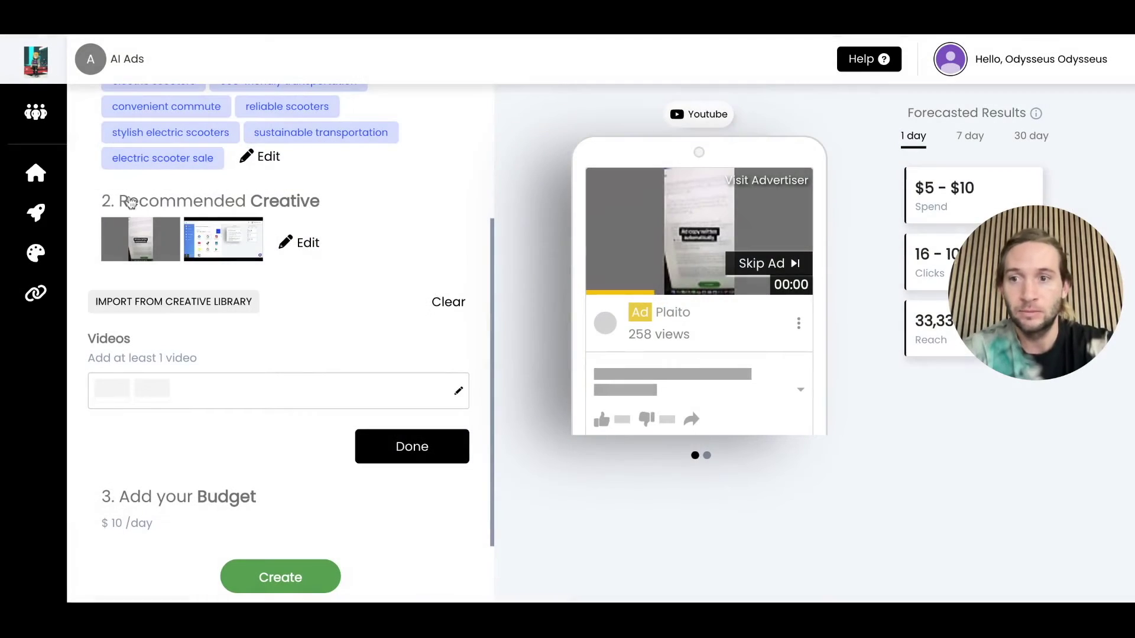
left_click(36, 212)
scroll(311, 455, "down", 3)
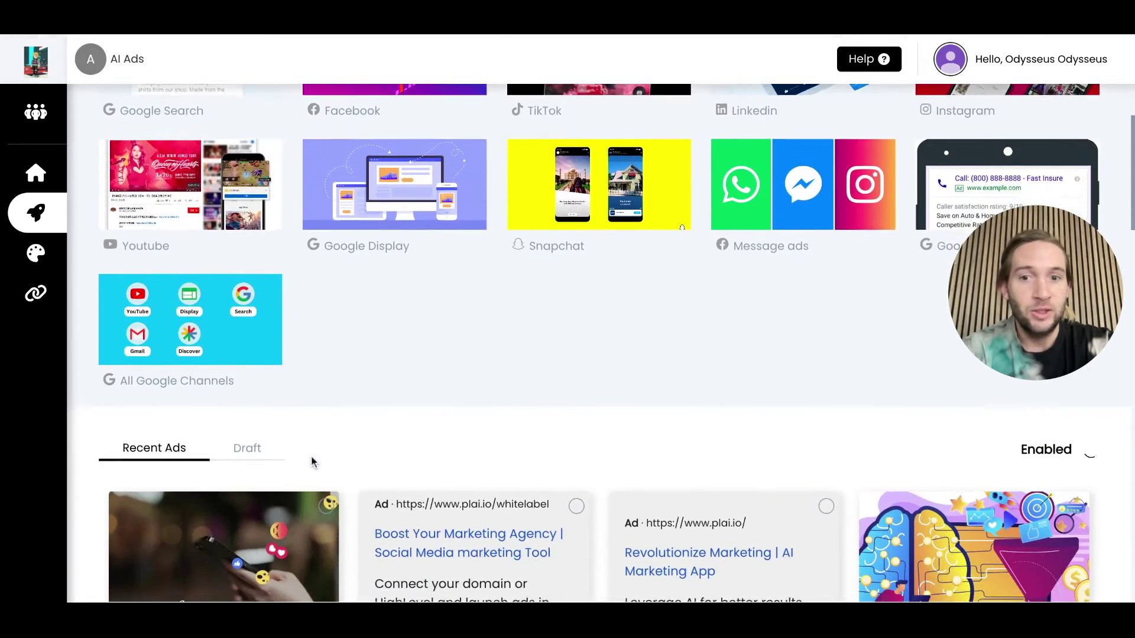
scroll(311, 462, "down", 5)
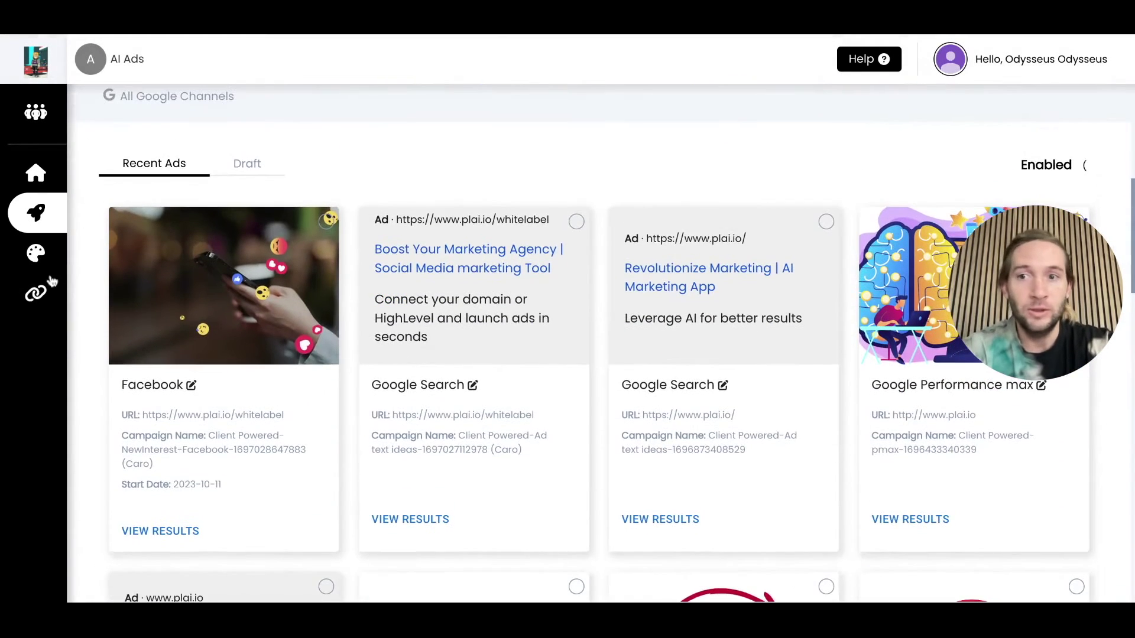
left_click(35, 253)
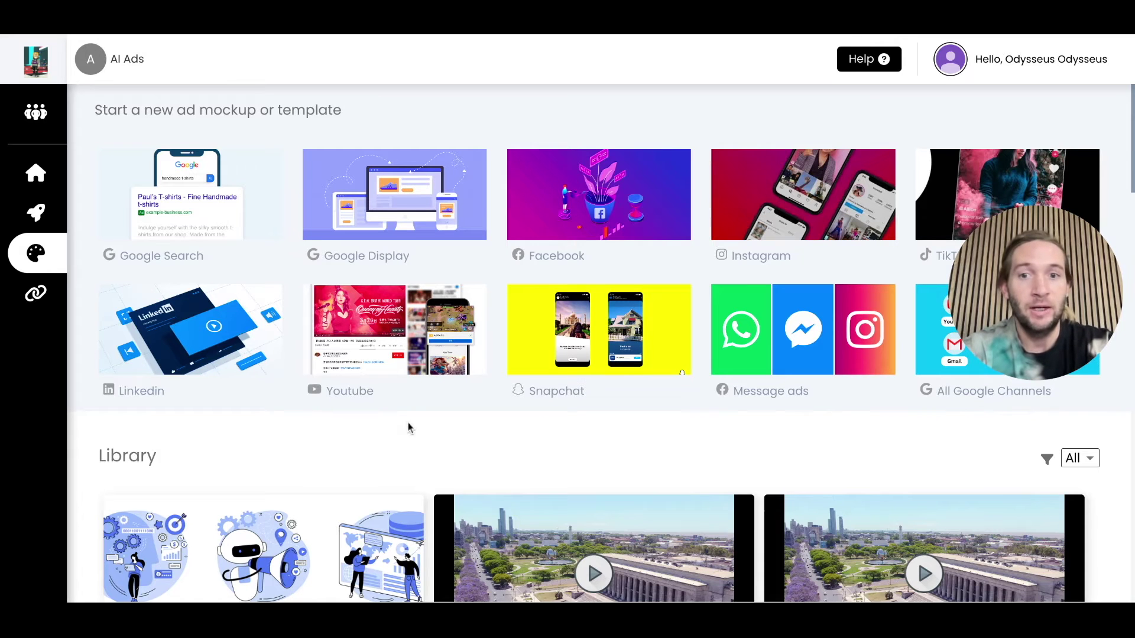
scroll(411, 426, "down", 1)
scroll(447, 468, "down", 3)
scroll(447, 468, "down", 1)
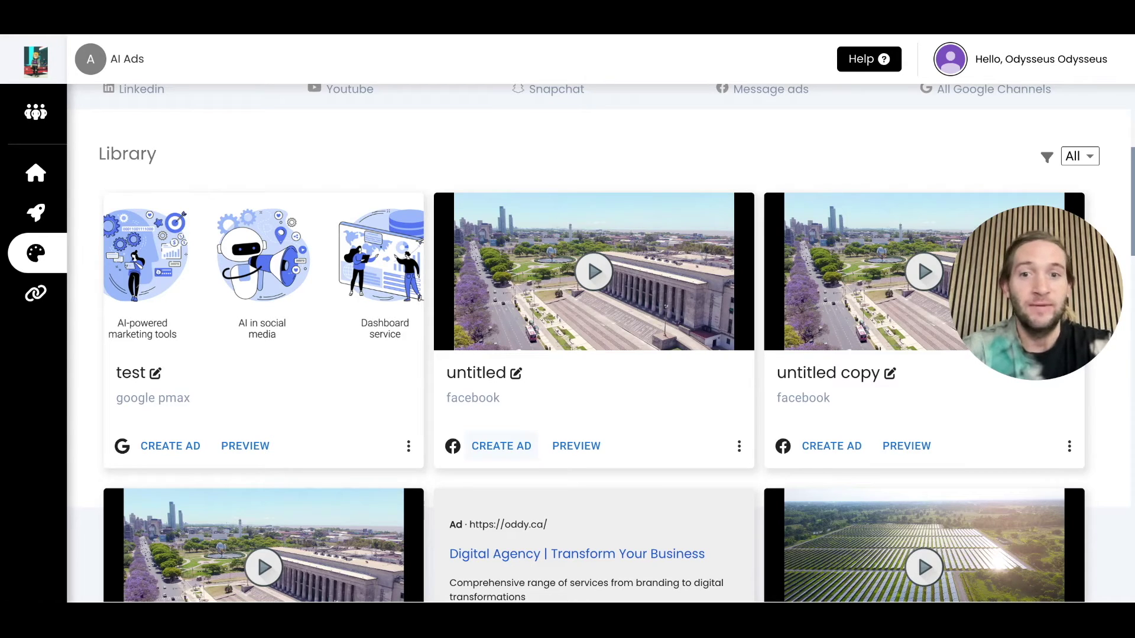
scroll(495, 341, "up", 1)
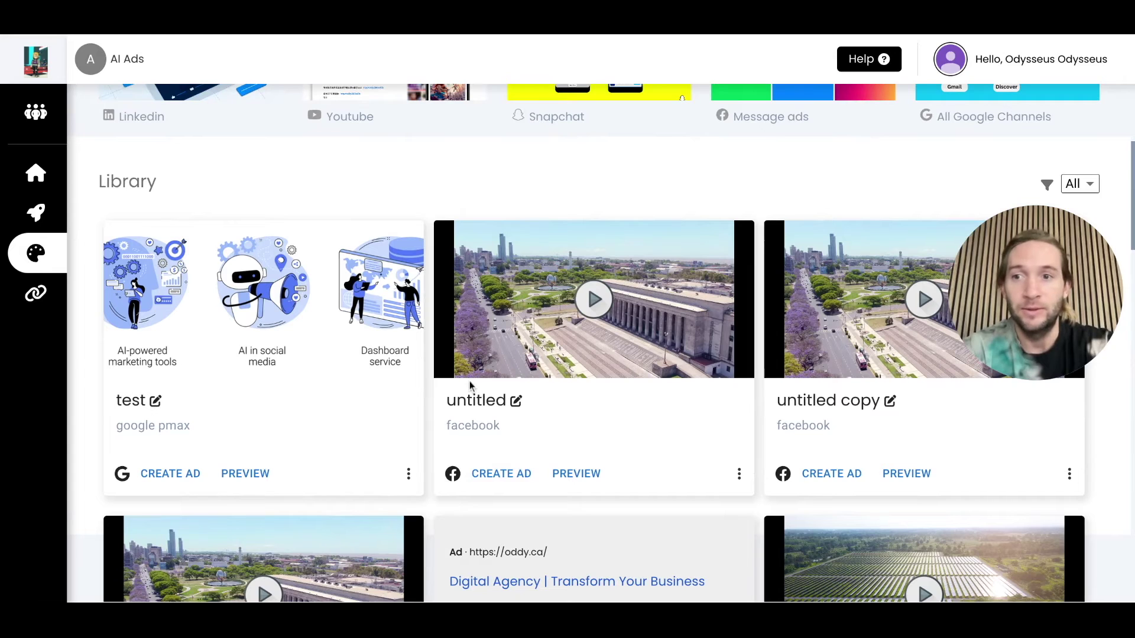
left_click(37, 213)
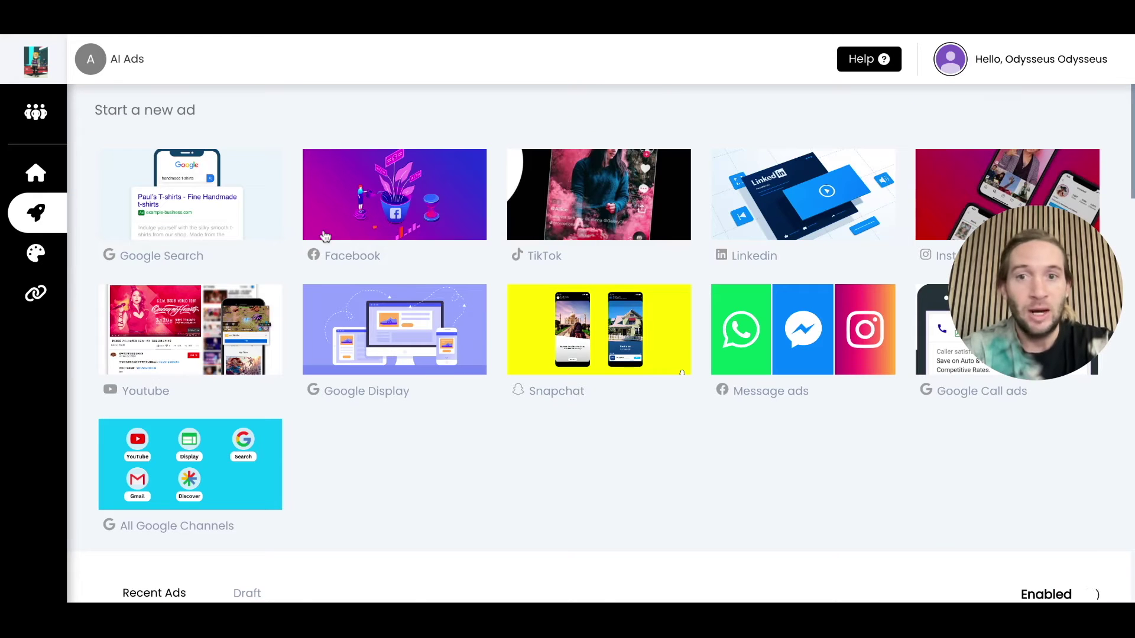
left_click(358, 234)
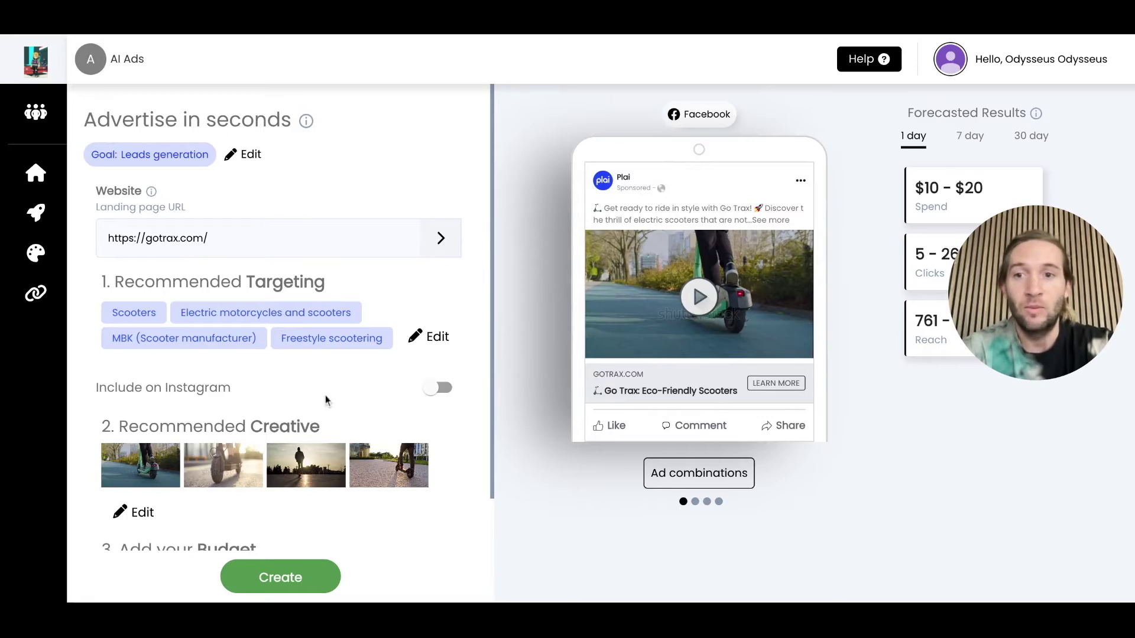
left_click(35, 213)
scroll(407, 475, "down", 10)
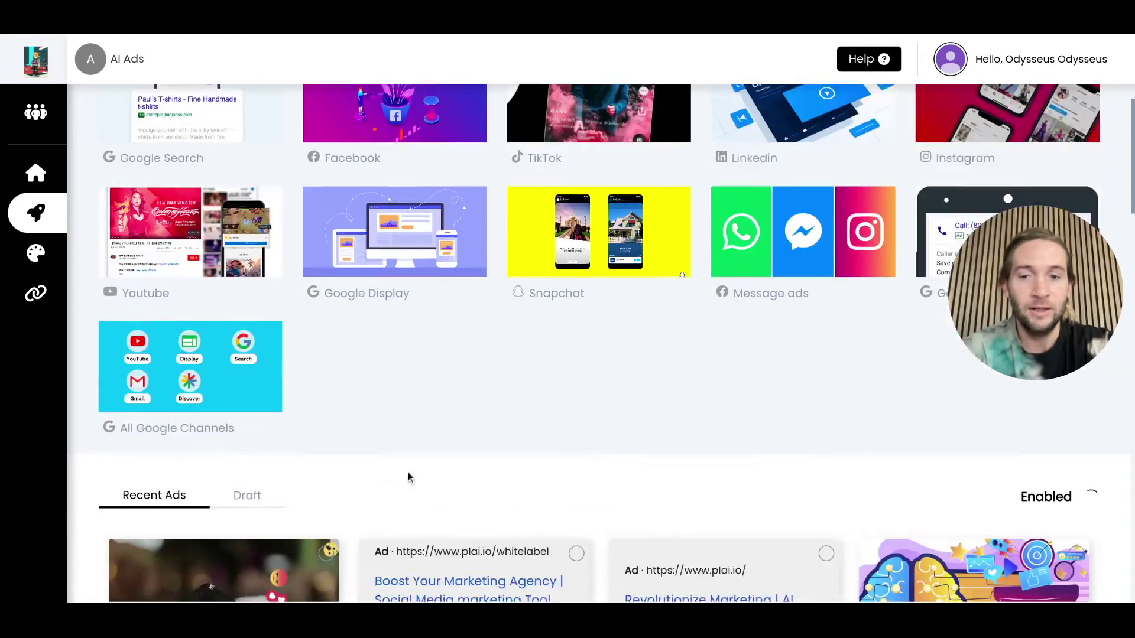
scroll(408, 472, "down", 10)
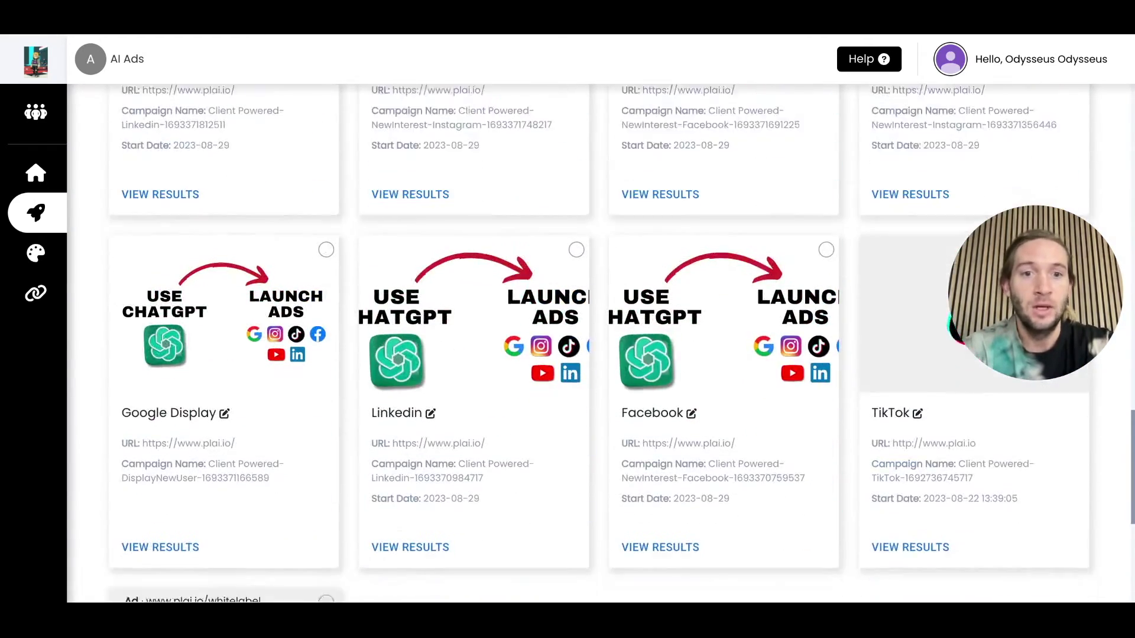
scroll(597, 464, "down", 2)
left_click(645, 466)
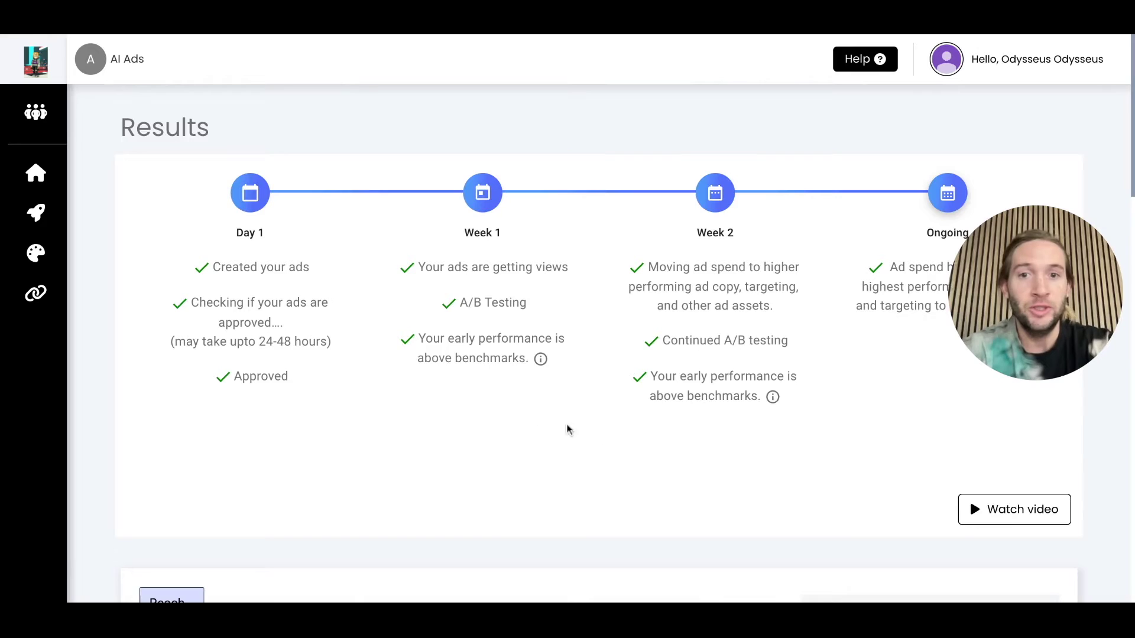
Scroll the Facebook campaign's Results page and check the Cpc ($0.59) and Ctr (3.71%) benchmarks alongside its 183 leads.
scroll(567, 429, "down", 2)
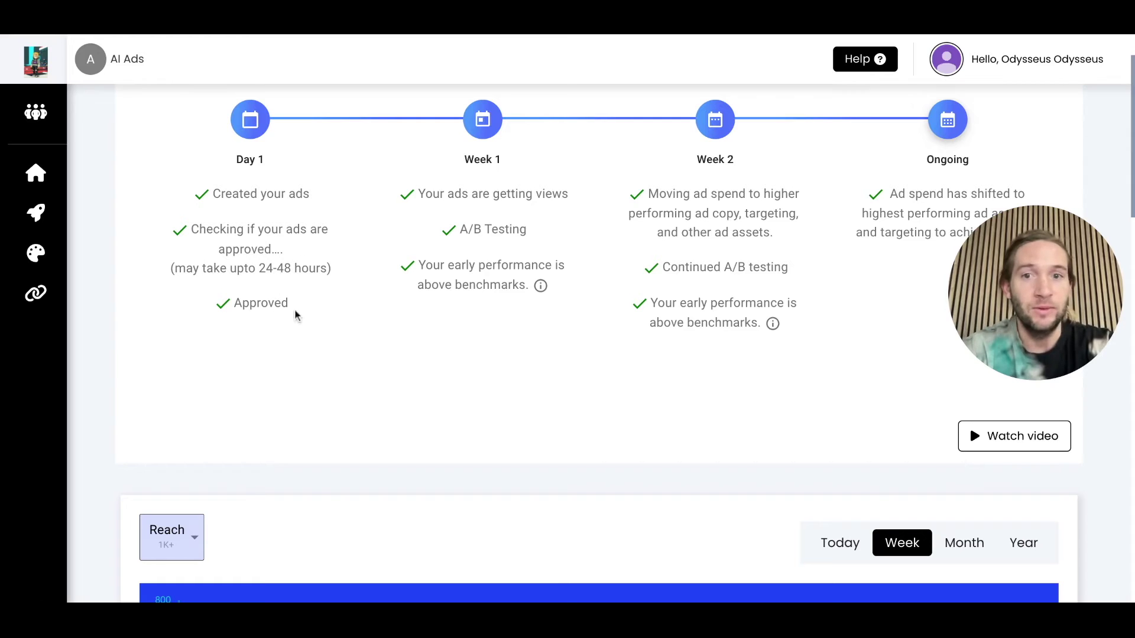
scroll(400, 388, "down", 1)
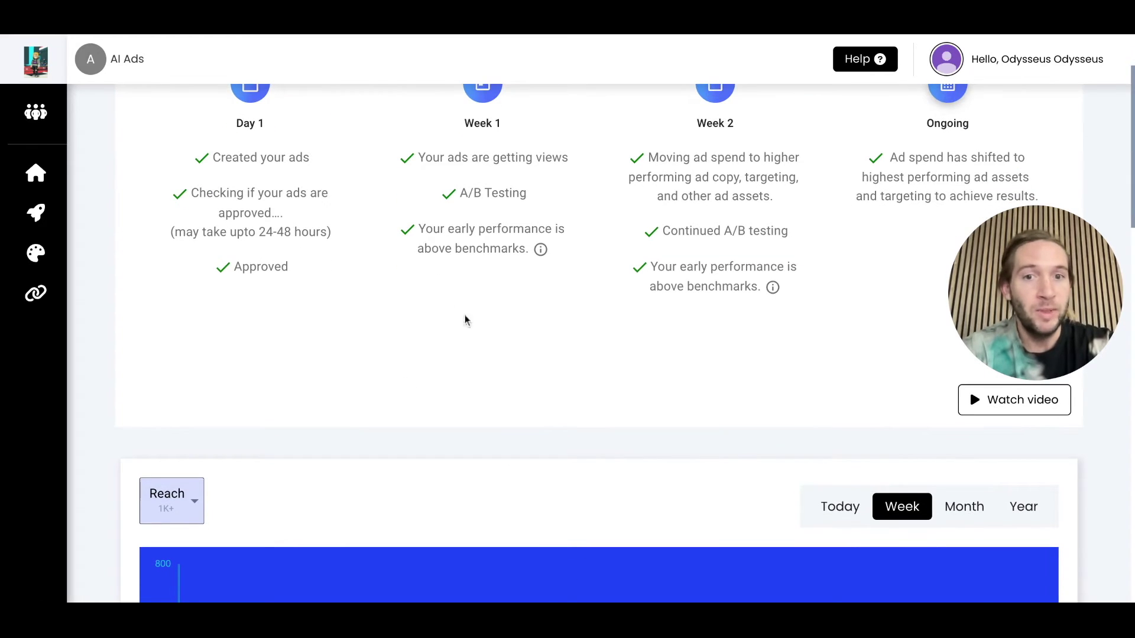
scroll(473, 321, "down", 12)
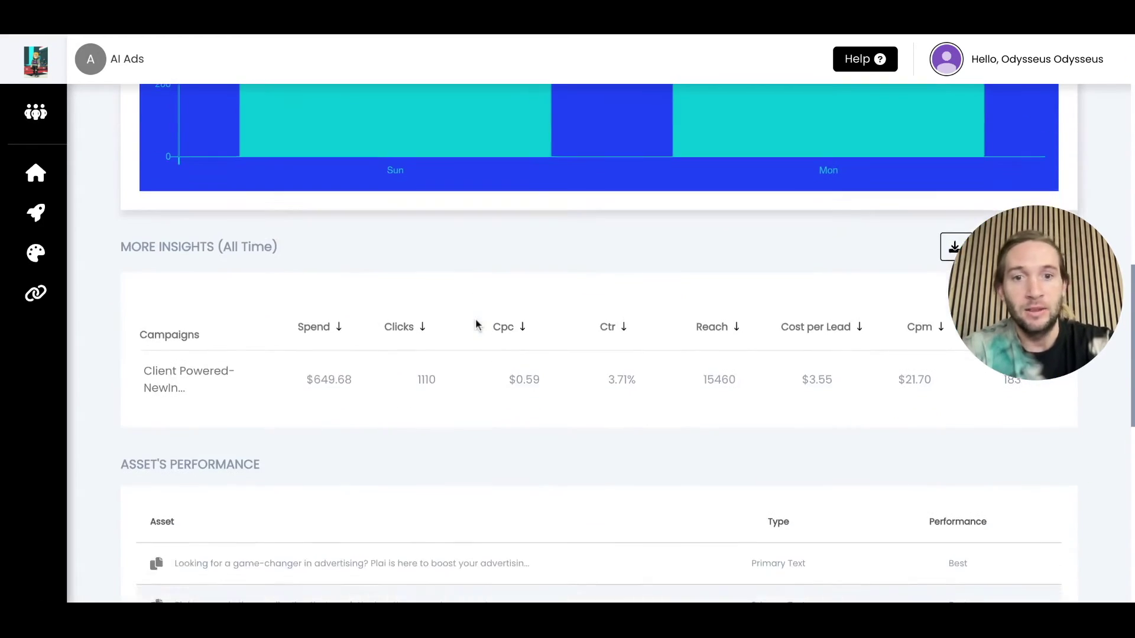
scroll(476, 324, "up", 3)
mouse_move(589, 463)
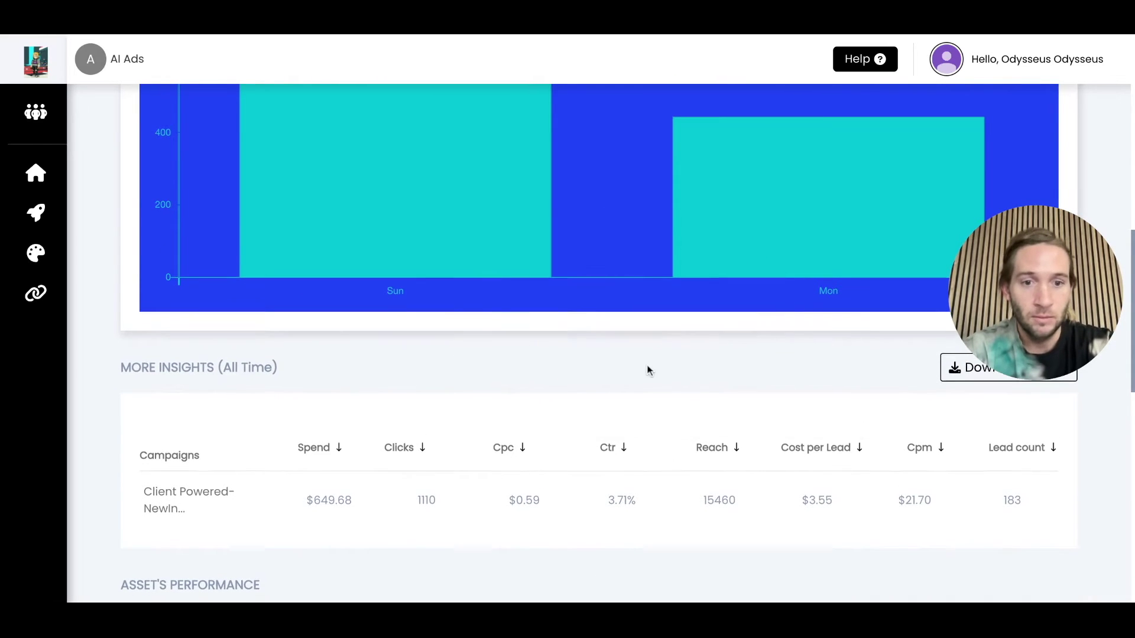
scroll(648, 369, "down", 1)
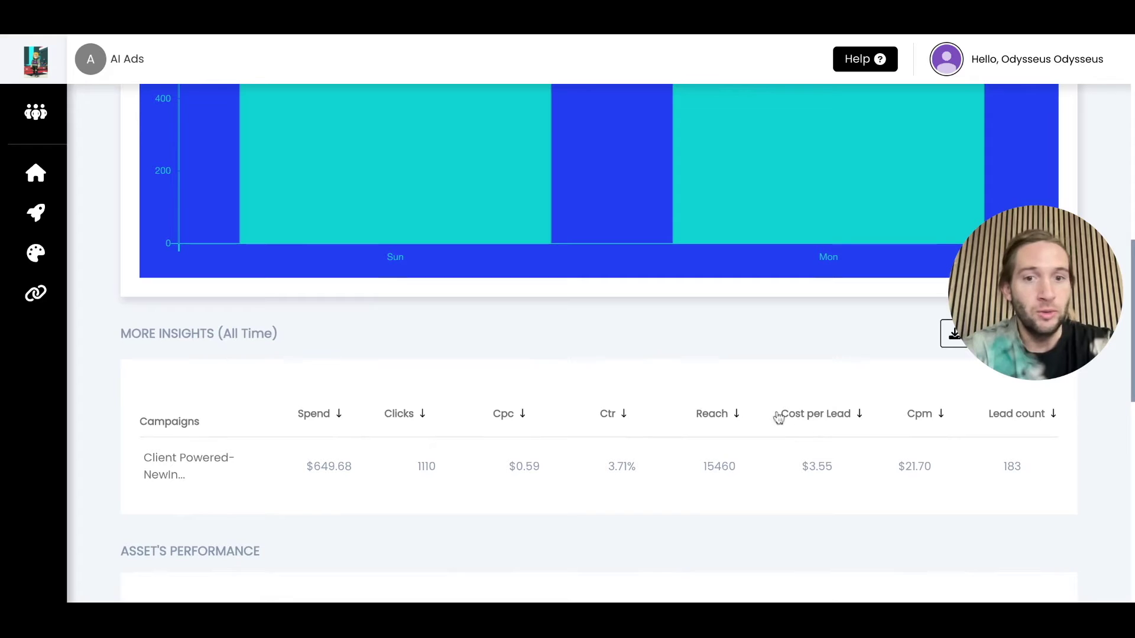
mouse_move(511, 416)
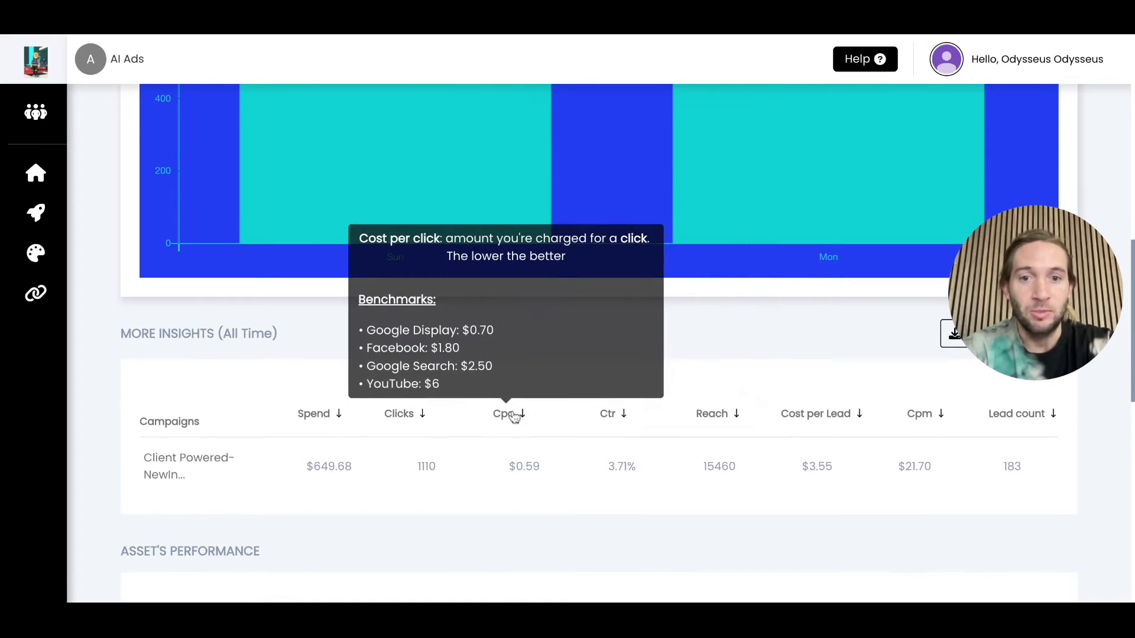
mouse_move(608, 427)
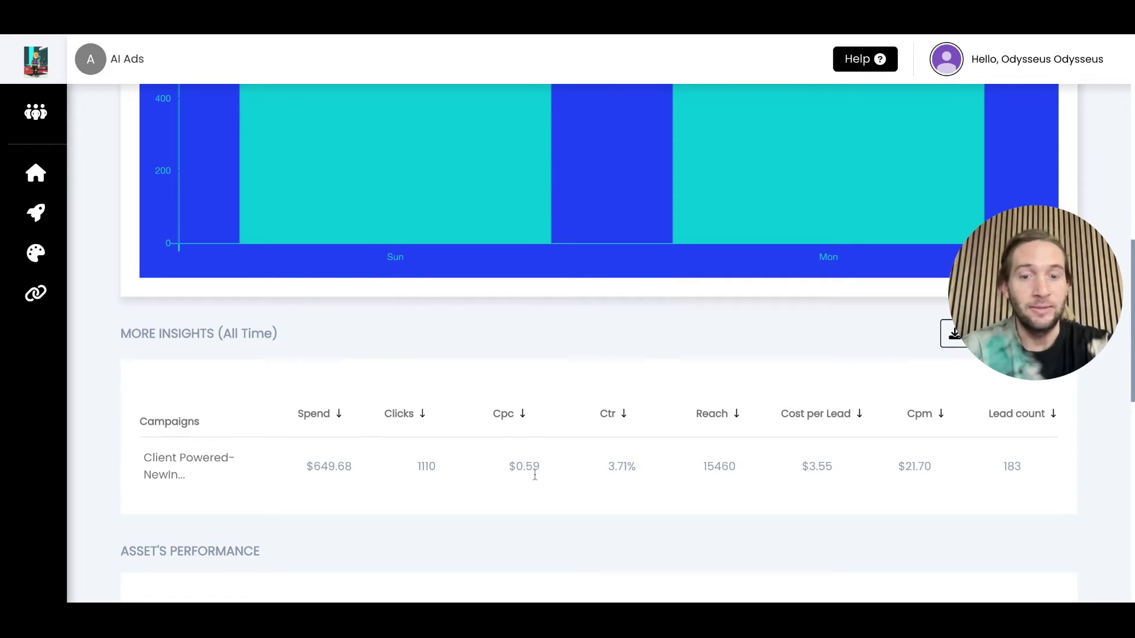
scroll(621, 464, "up", 1)
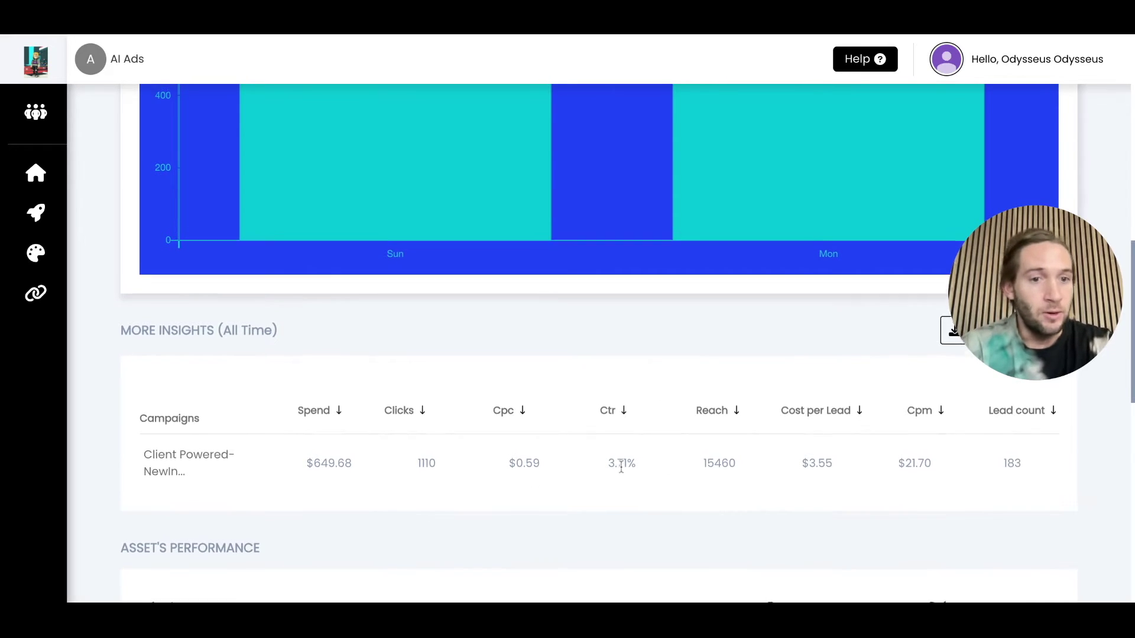
scroll(861, 421, "up", 1)
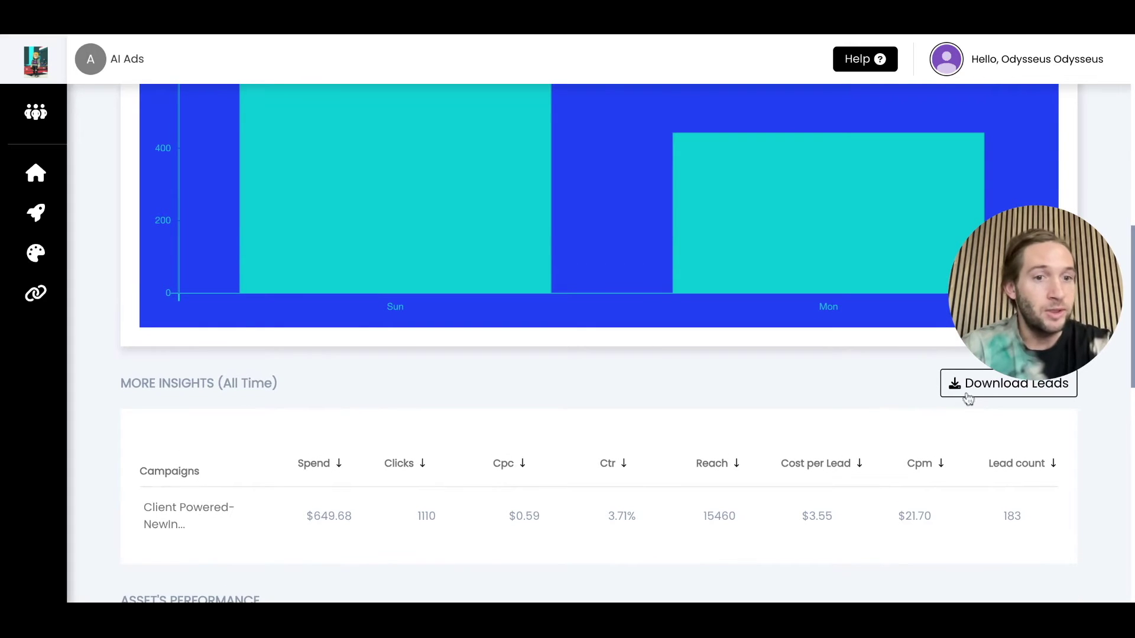
scroll(946, 432, "down", 1)
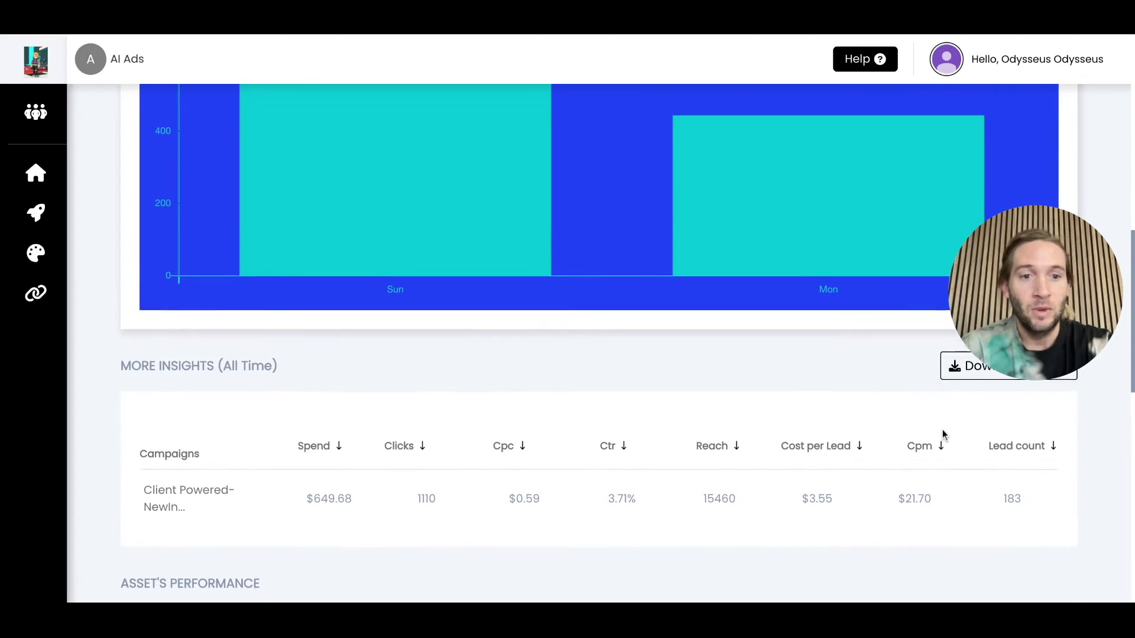
scroll(943, 435, "down", 5)
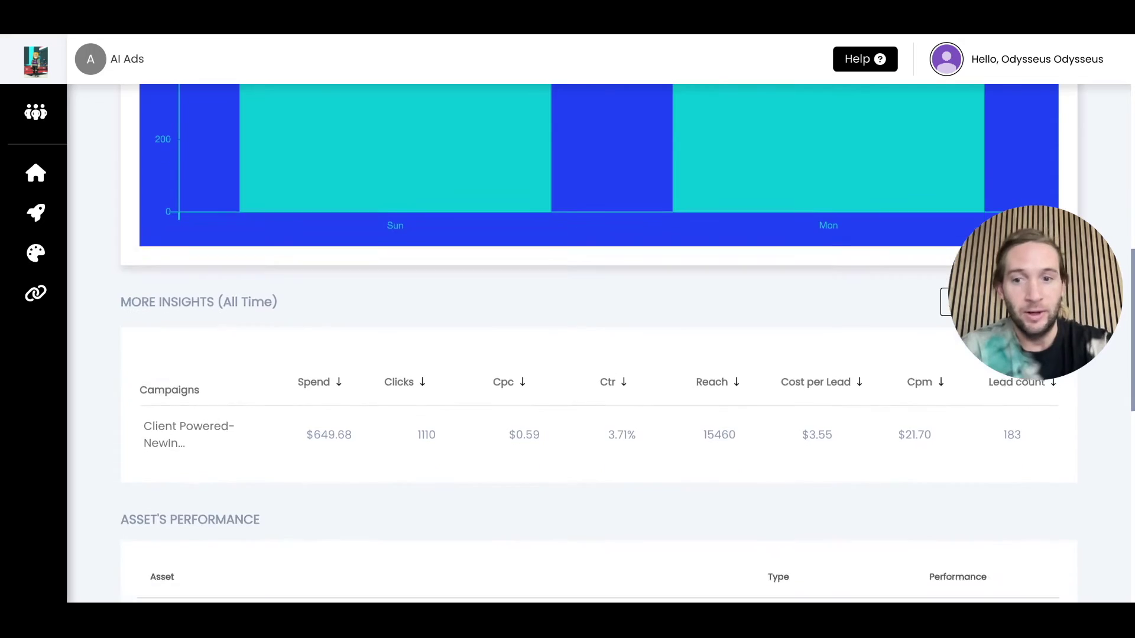
scroll(928, 378, "down", 6)
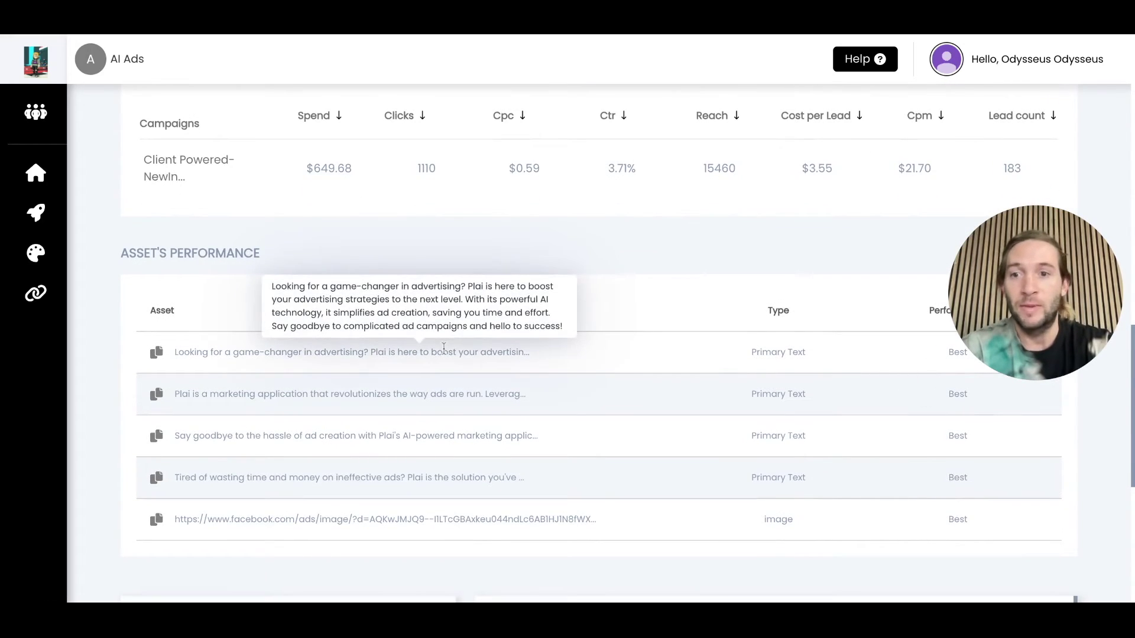
scroll(403, 545, "down", 1)
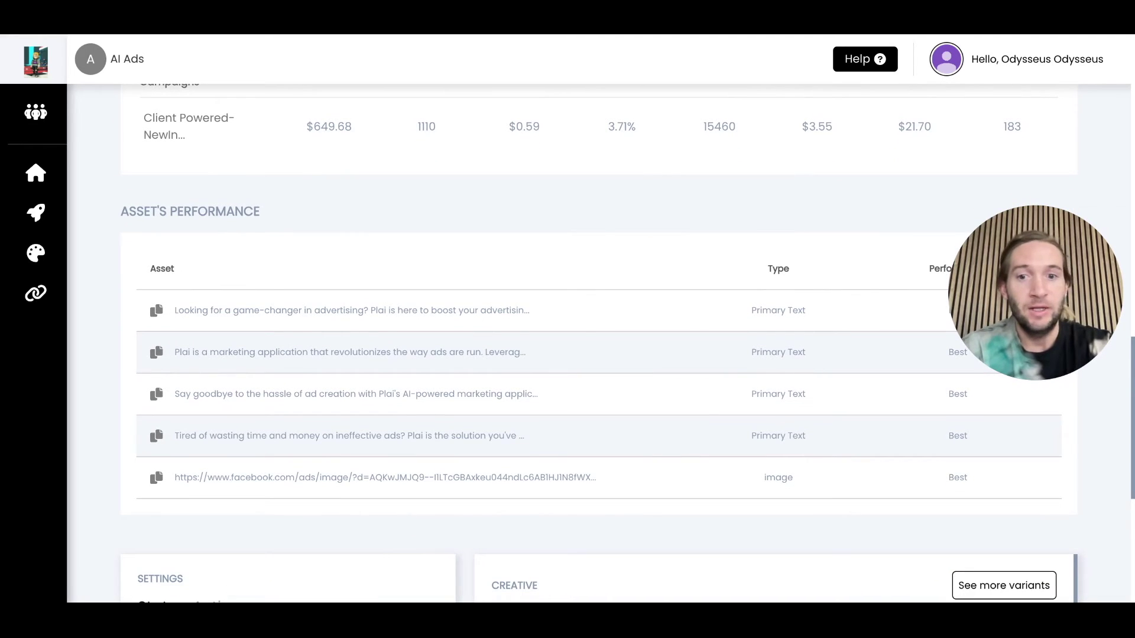
scroll(331, 383, "down", 5)
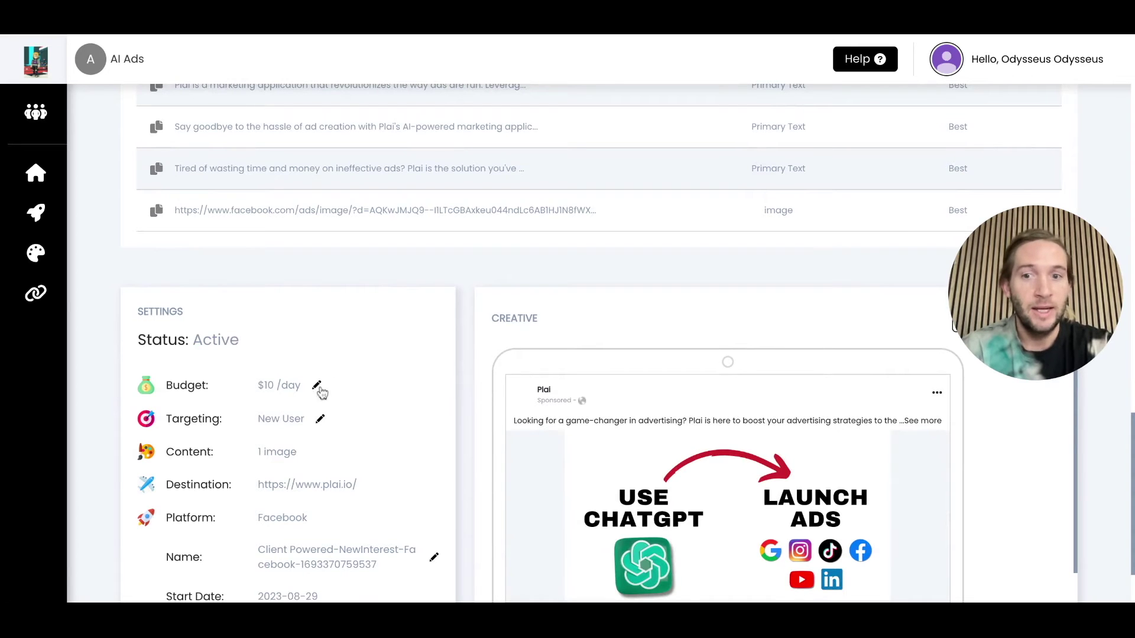
scroll(479, 498, "down", 3)
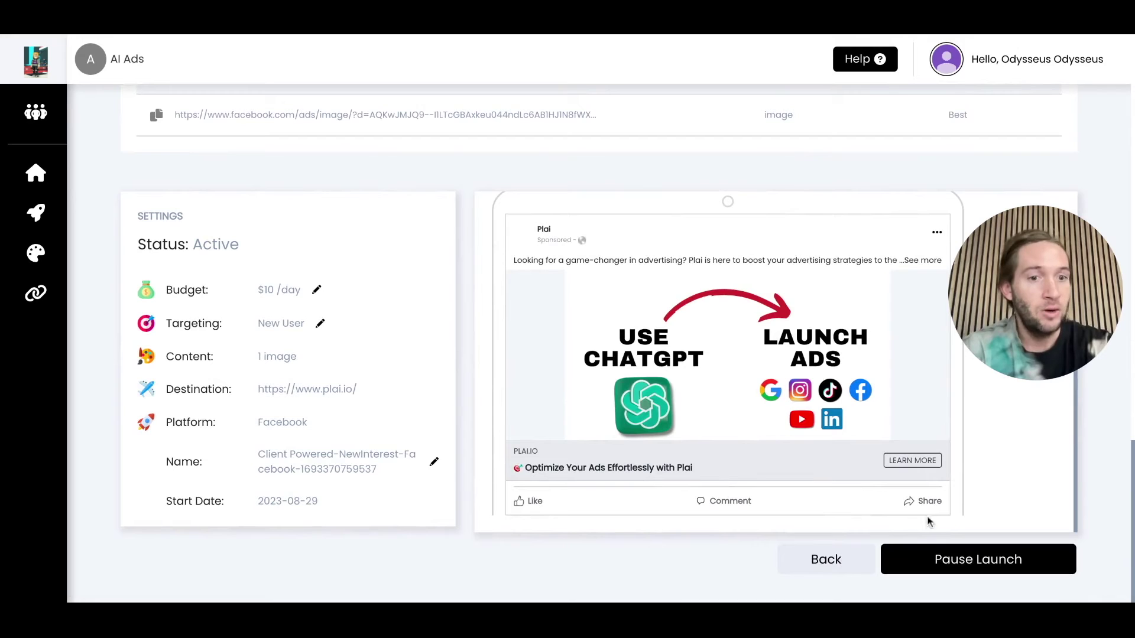
Leave the campaign results and return to the Start a new ad page.
left_click(40, 216)
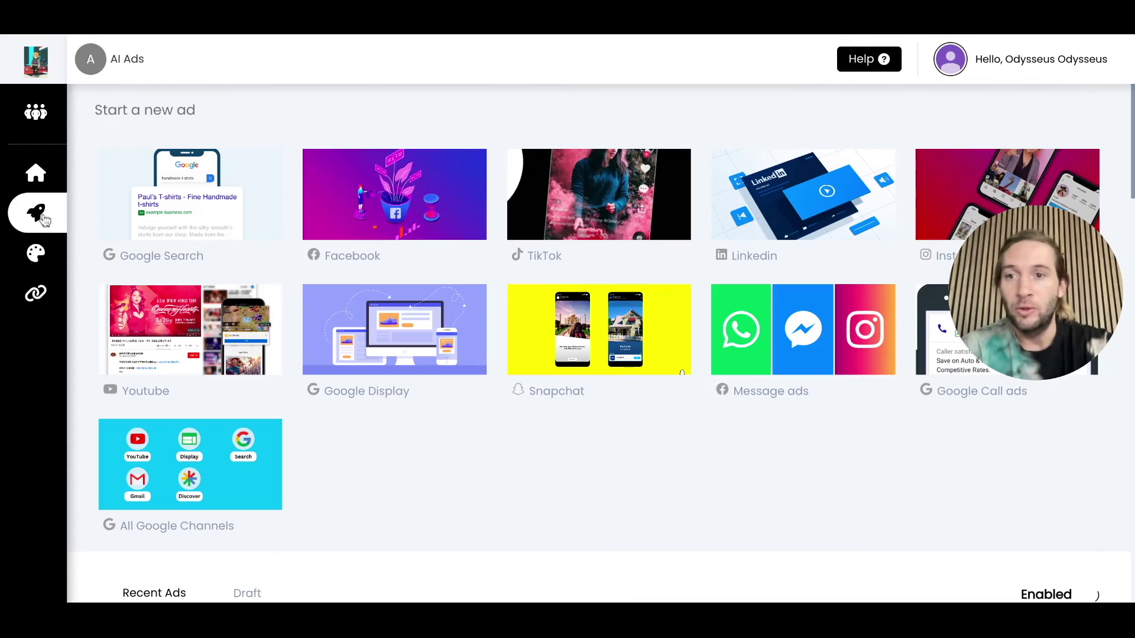
scroll(299, 278, "down", 3)
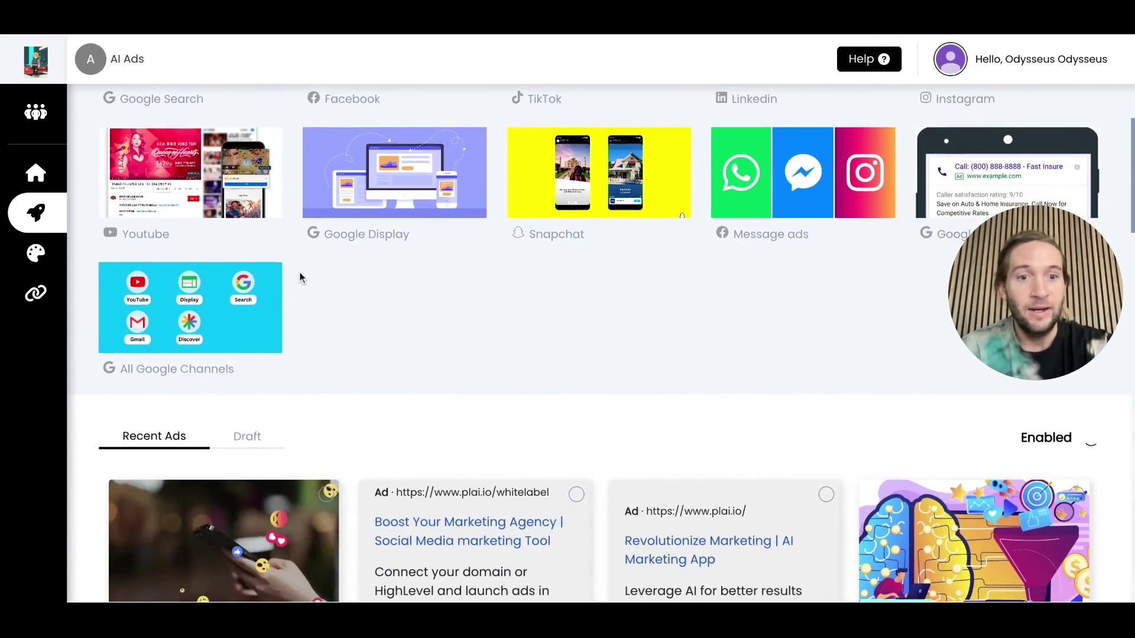
scroll(299, 277, "up", 2)
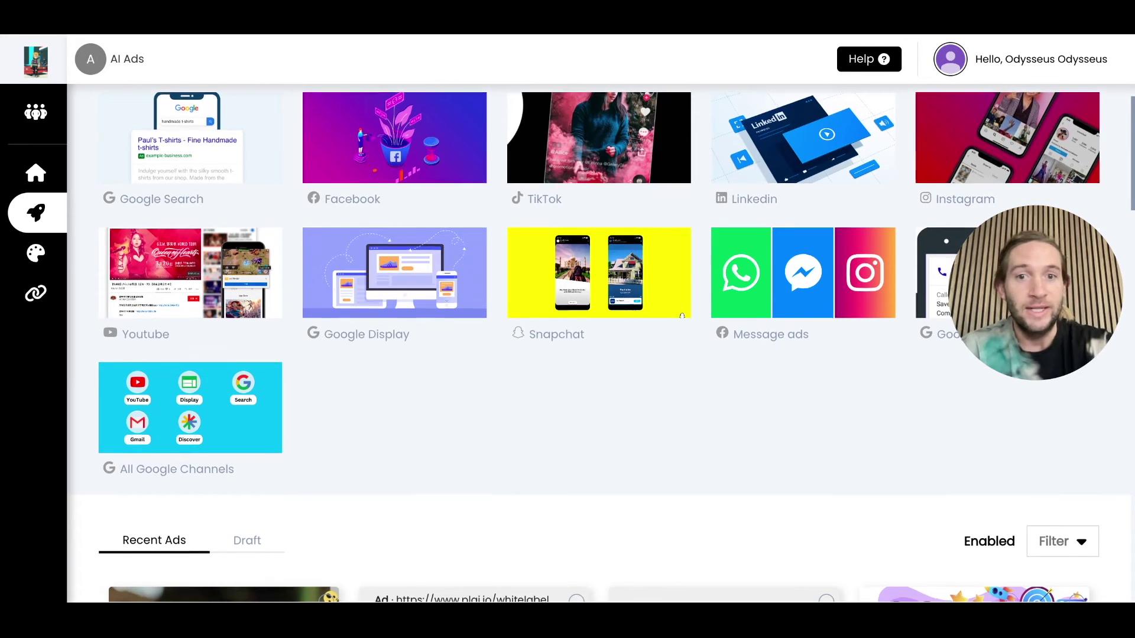
Browse the Recent Ads, then view the connected platforms: Facebook/Instagram, Google, YouTube and TikTok linked.
scroll(681, 317, "down", 3)
scroll(491, 385, "down", 2)
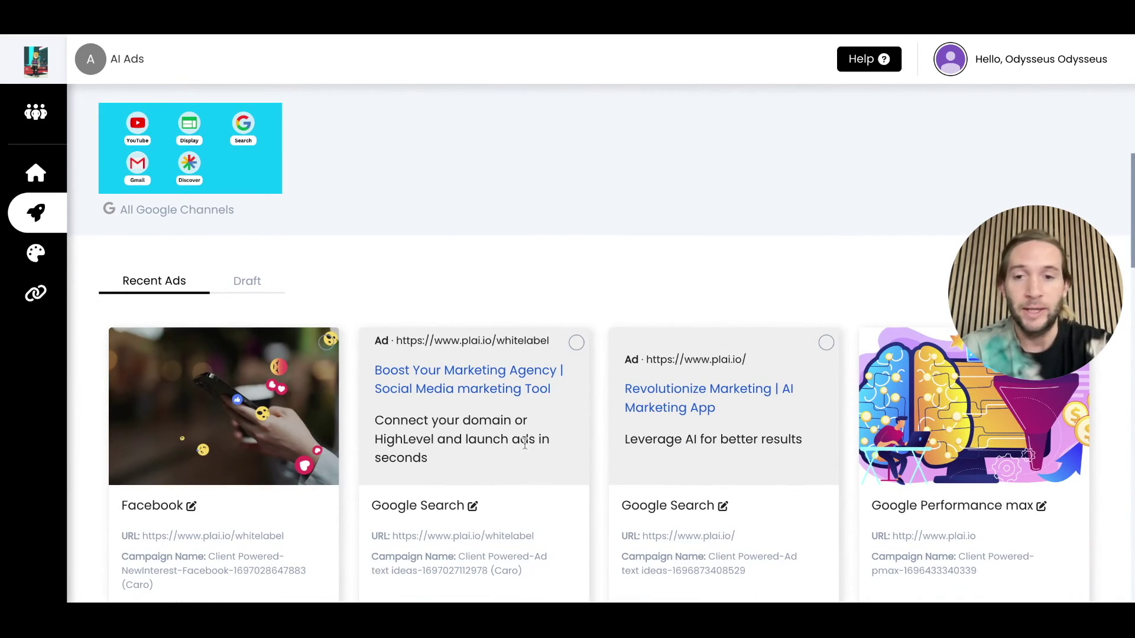
scroll(524, 443, "down", 4)
scroll(289, 343, "up", 10)
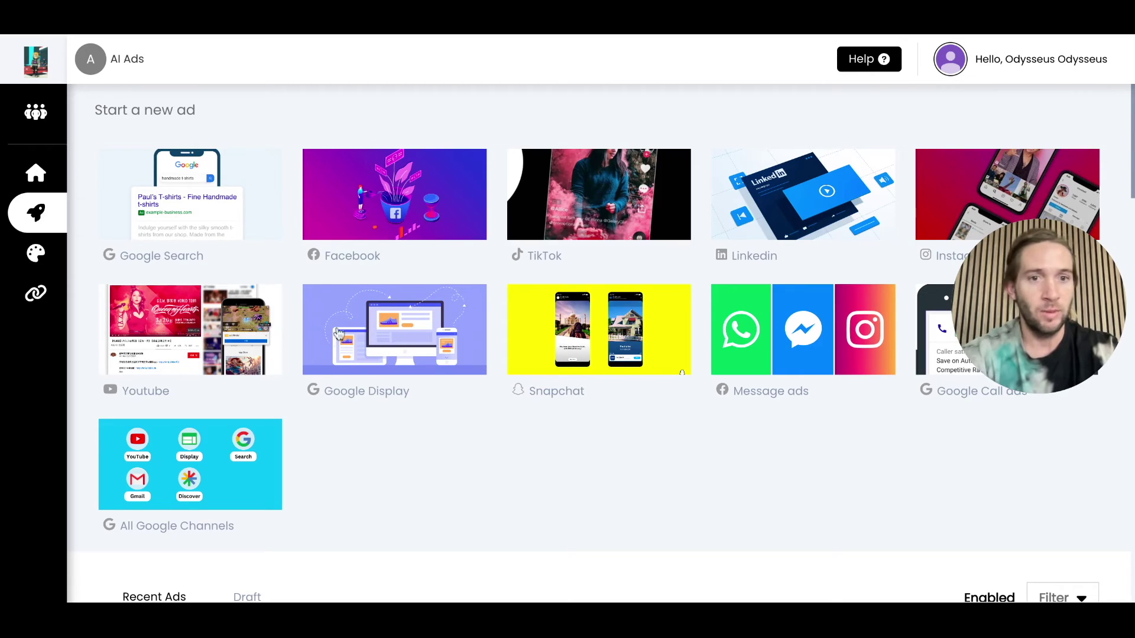
left_click(35, 300)
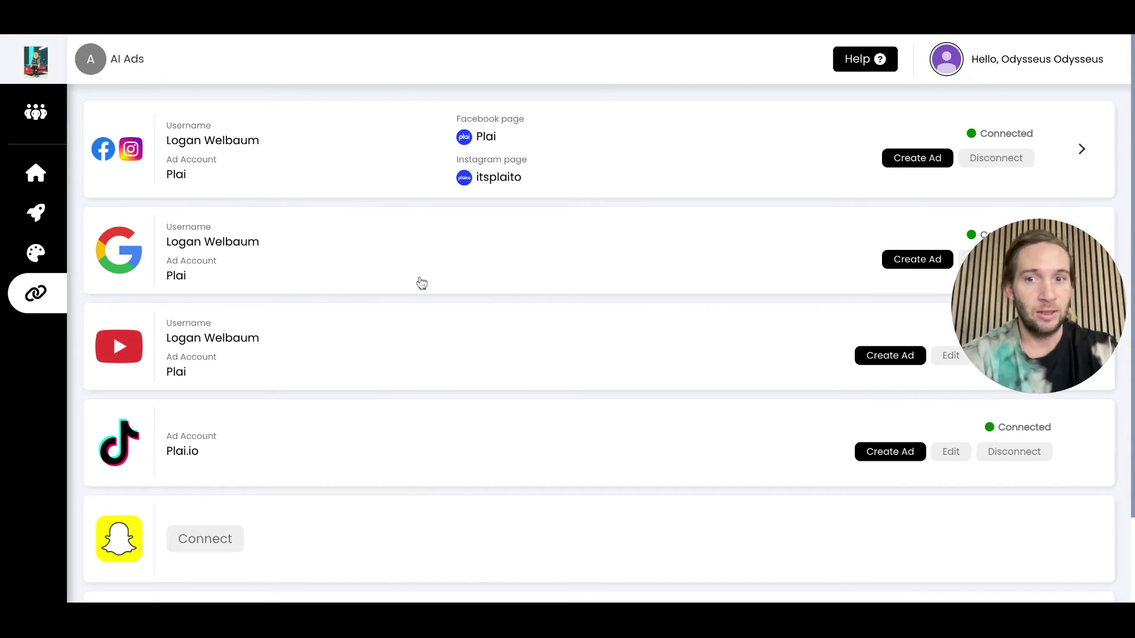
left_click(37, 212)
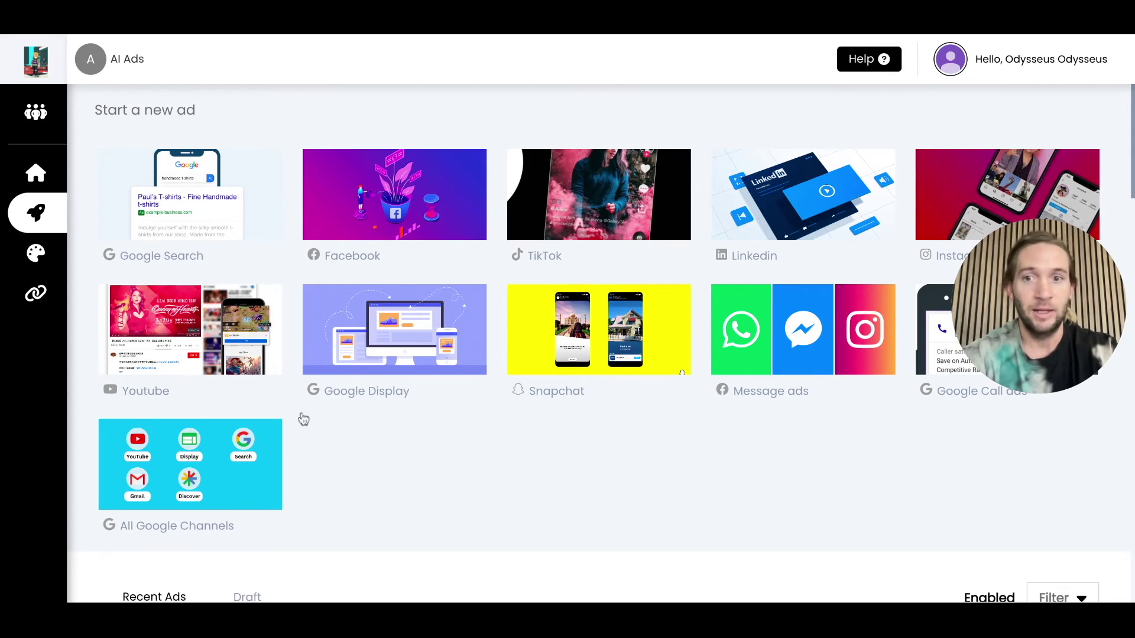
scroll(354, 472, "down", 4)
scroll(353, 473, "down", 10)
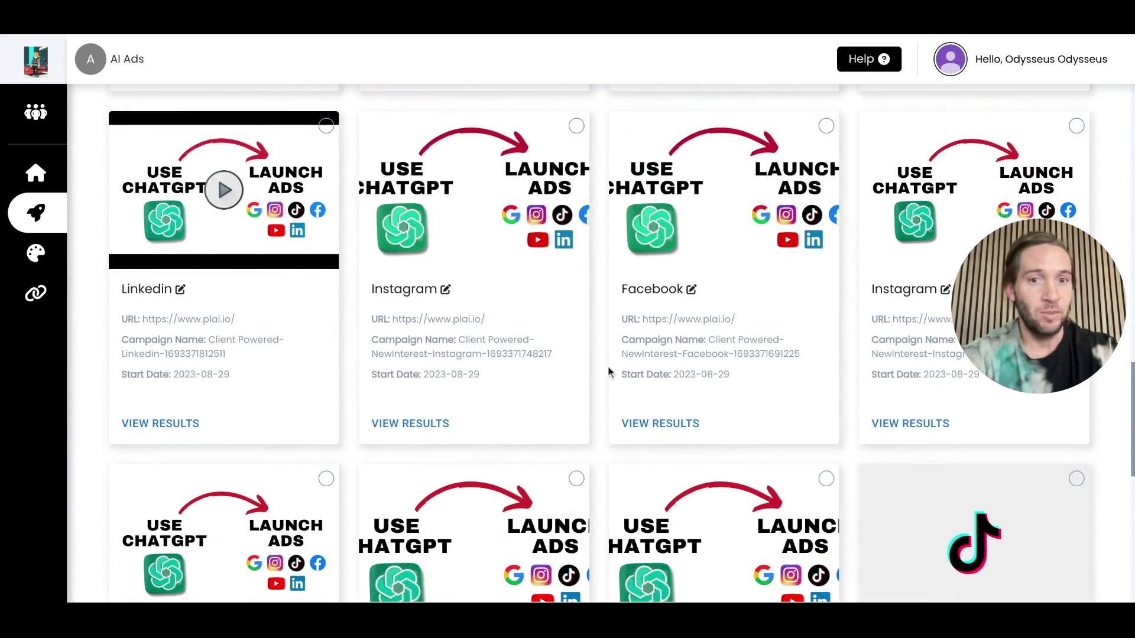
scroll(603, 440, "up", 8)
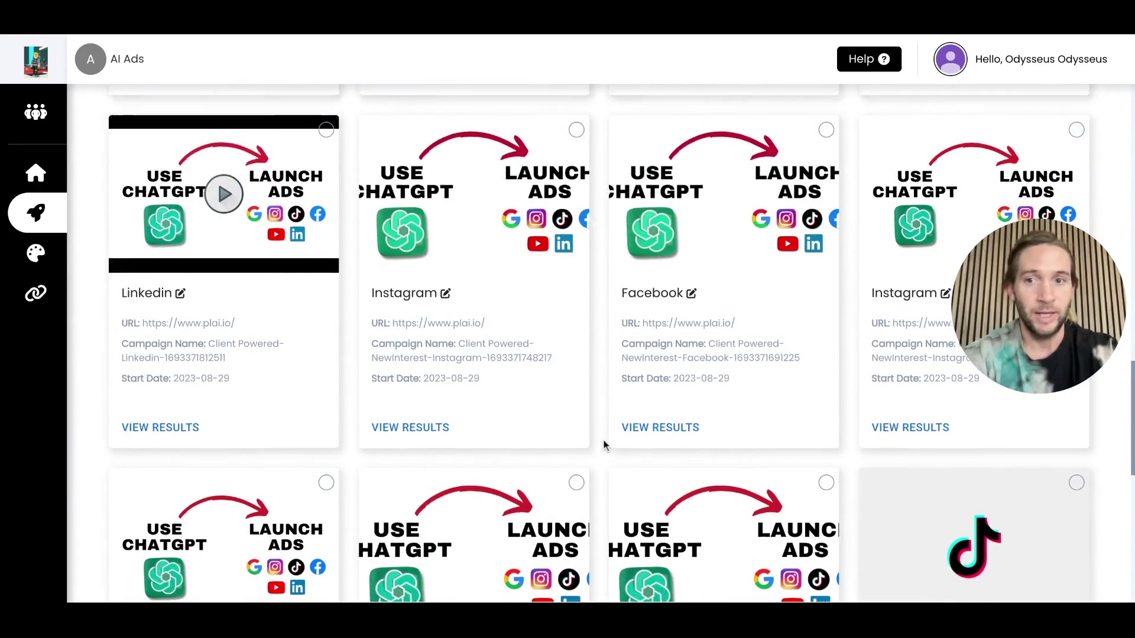
scroll(602, 444, "up", 12)
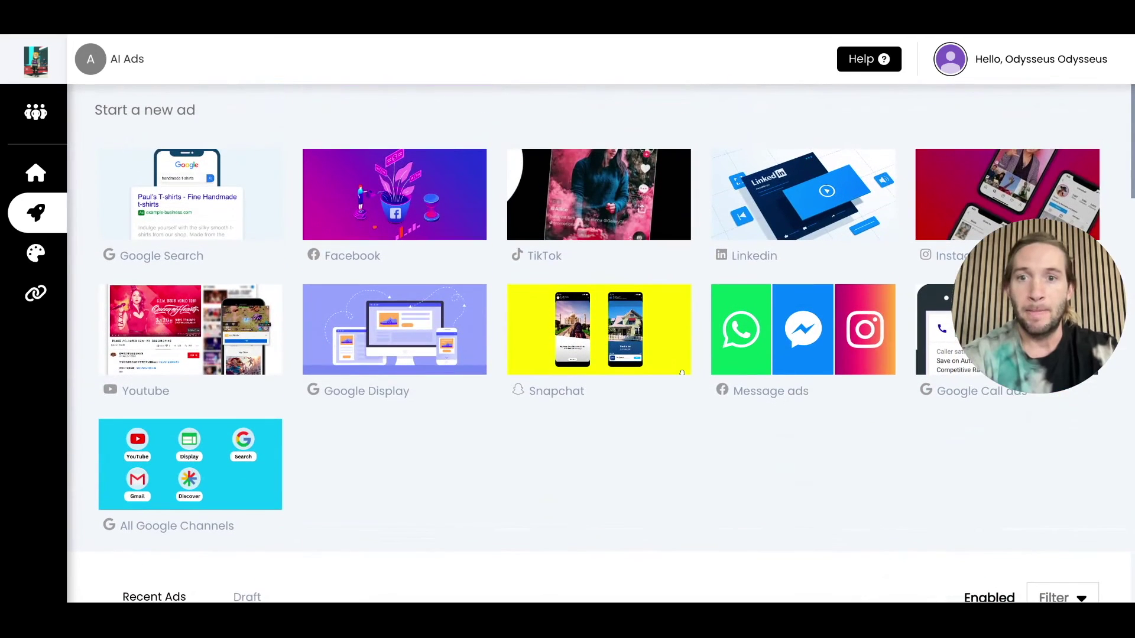
left_click(36, 255)
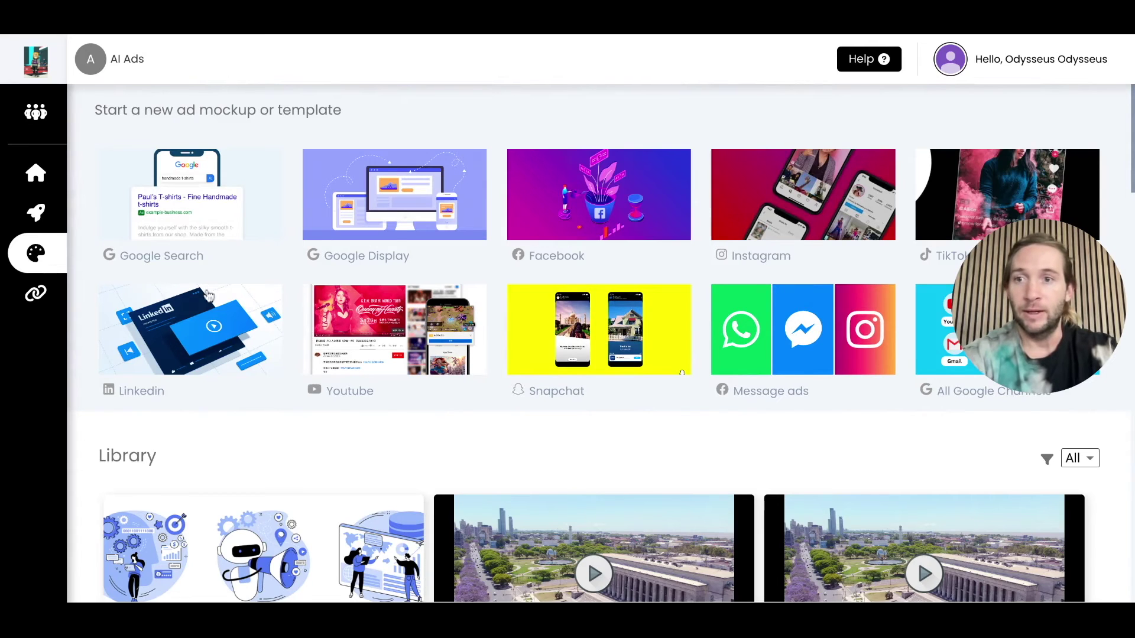
left_click(38, 216)
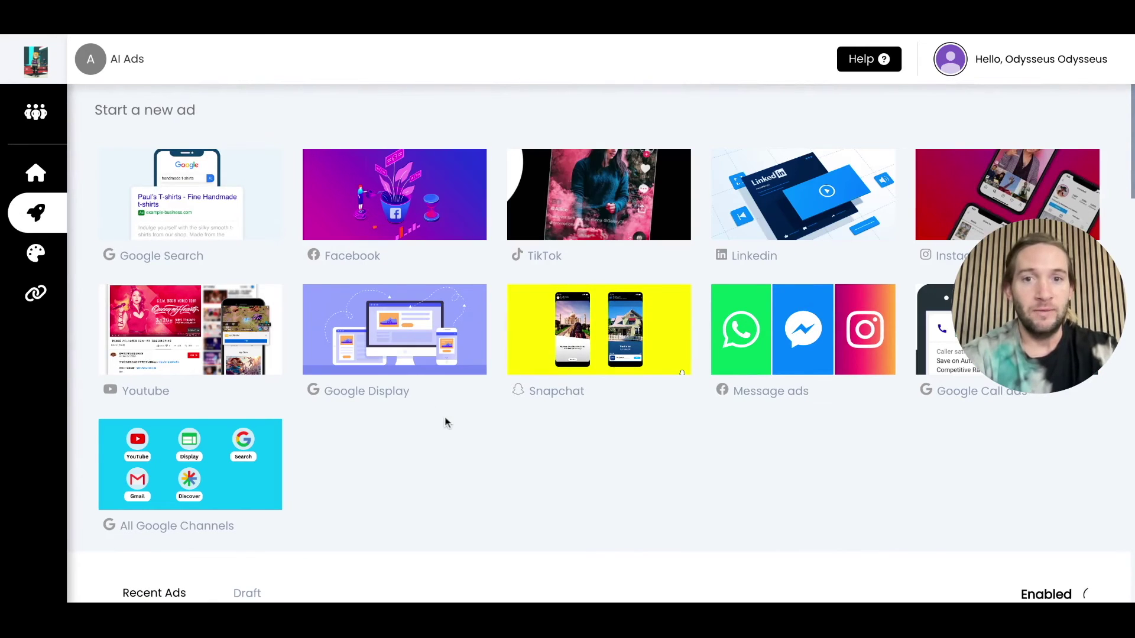
scroll(446, 422, "down", 1)
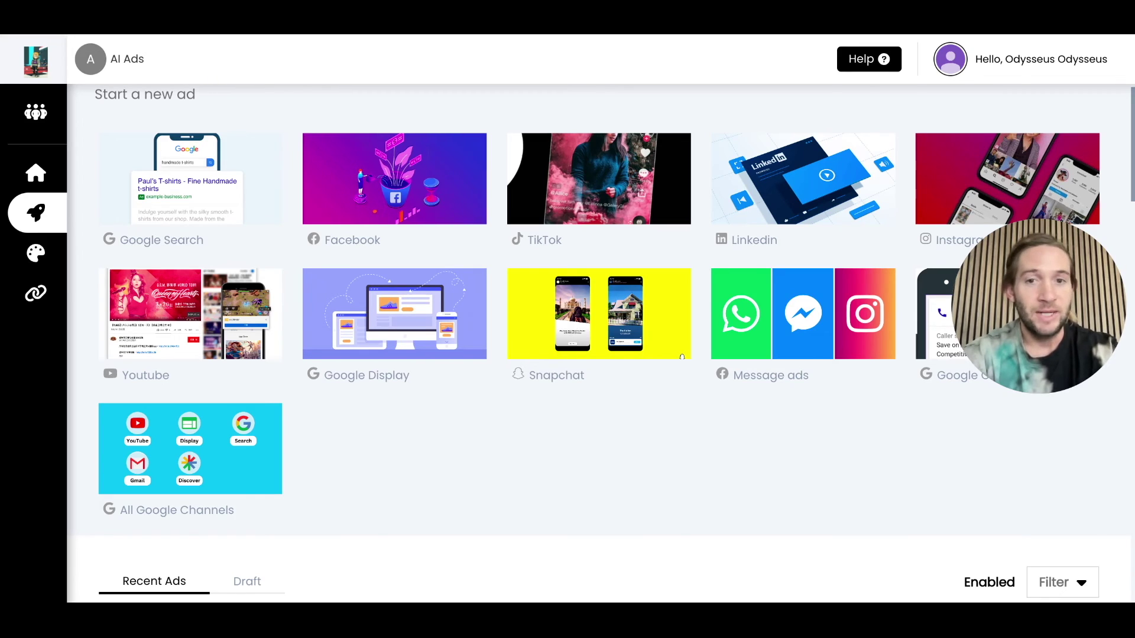
Browse the Start a new ad page and pick the Facebook tile to begin a new Facebook ad.
scroll(280, 355, "down", 1)
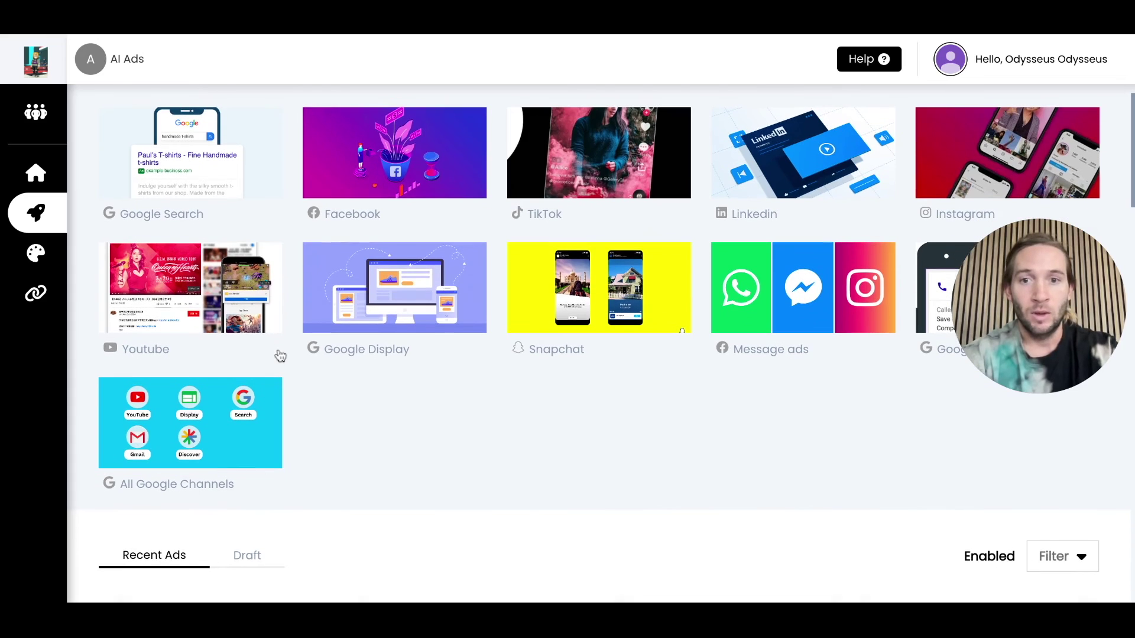
scroll(394, 420, "down", 1)
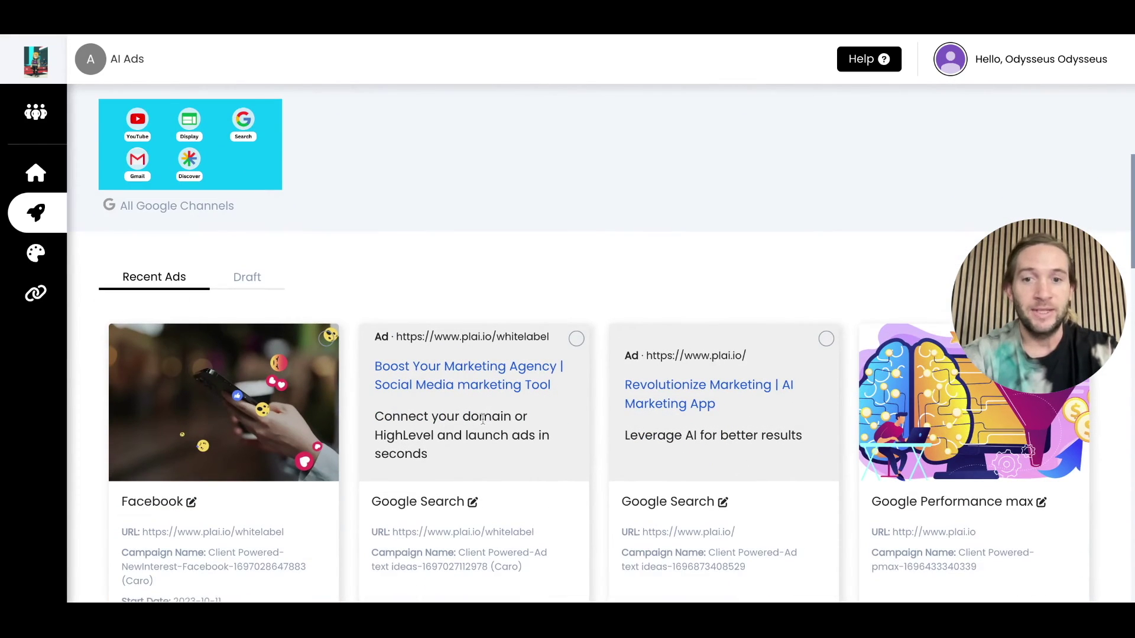
scroll(481, 461, "up", 2)
scroll(480, 459, "up", 3)
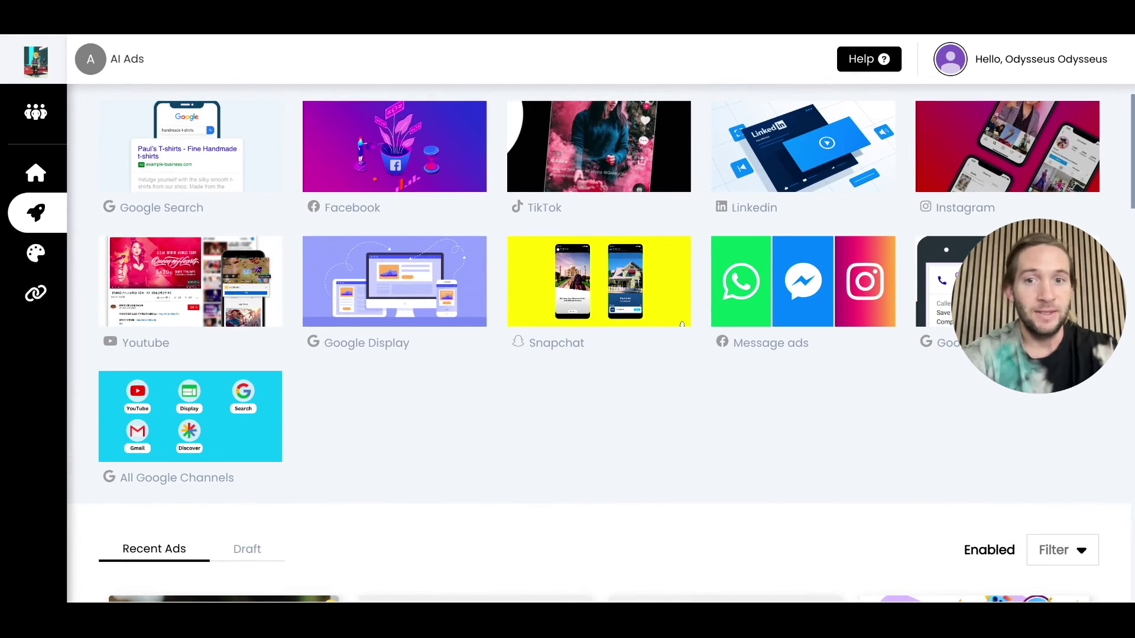
scroll(600, 344, "up", 1)
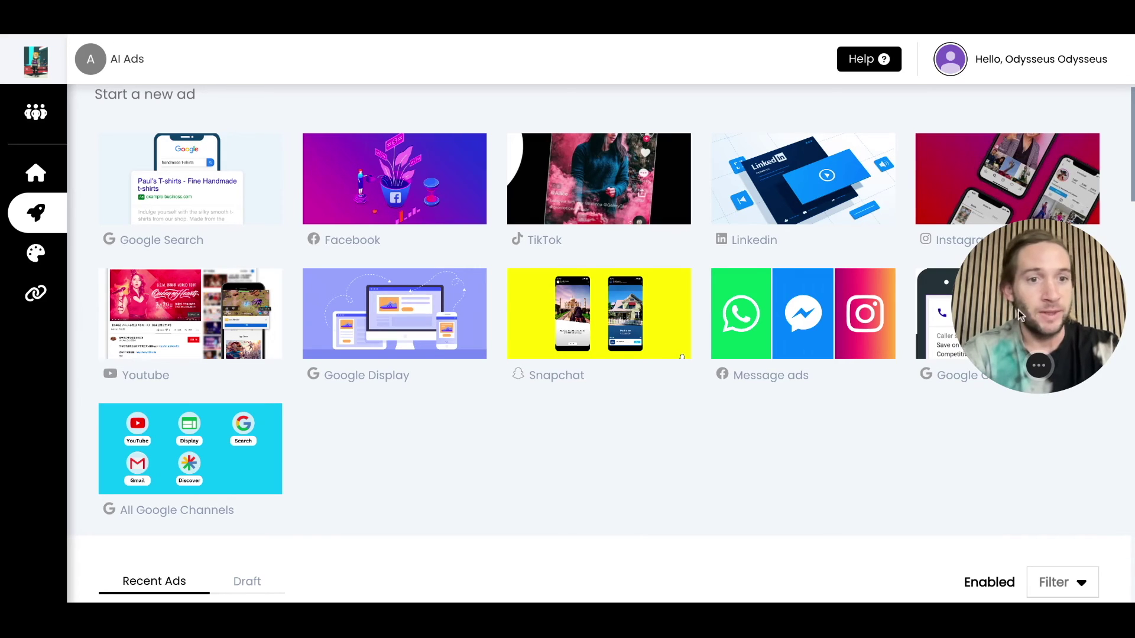
left_click_drag(1039, 288, 1041, 211)
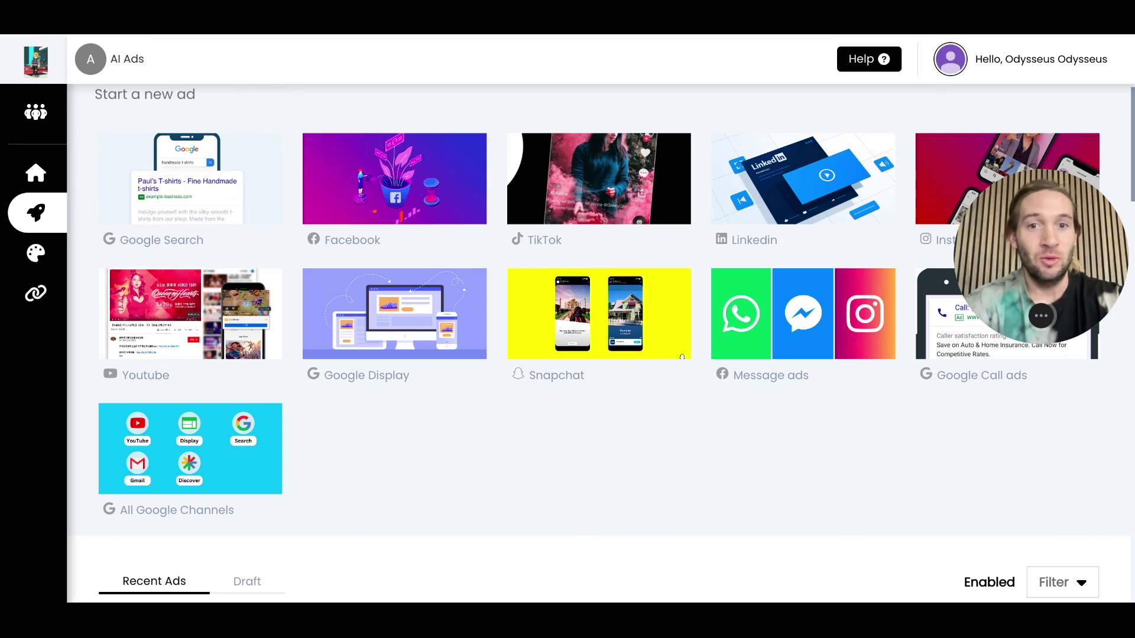
left_click(432, 189)
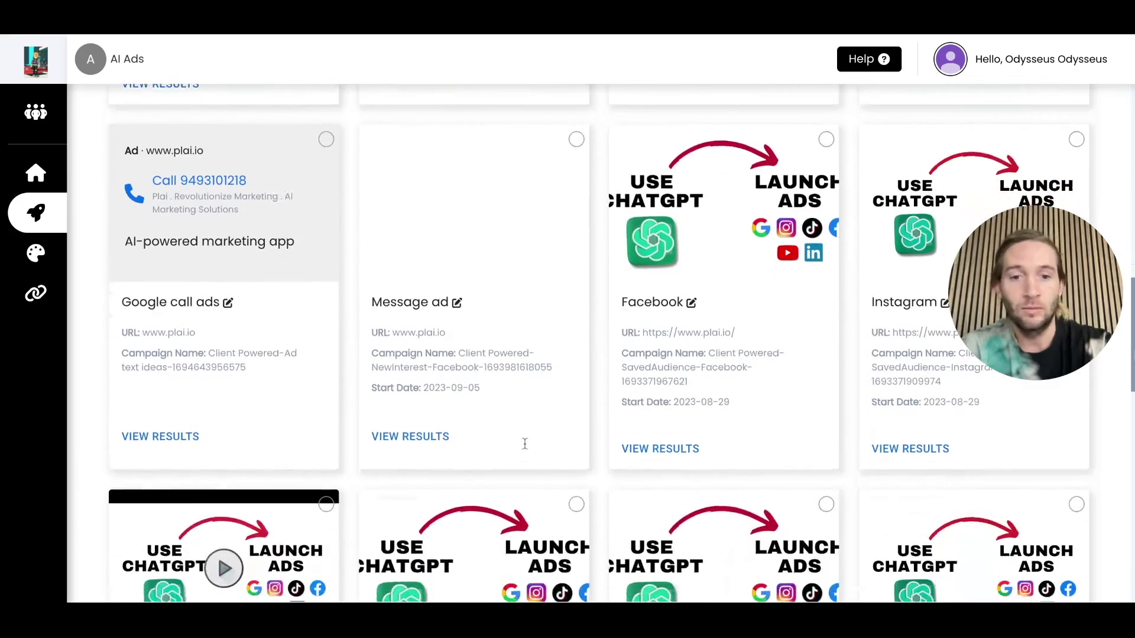
Scroll the Recent Ads grid up to the Google call ads card previewing 'AI-powered marketing app'.
scroll(600, 342, "down", 5)
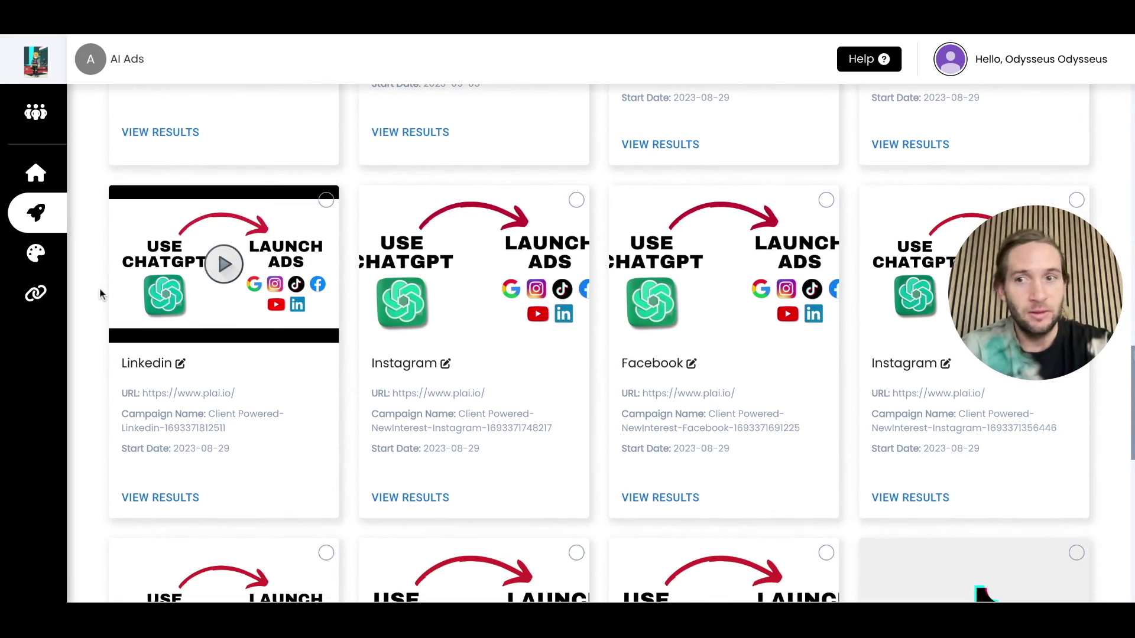
scroll(101, 294, "up", 1)
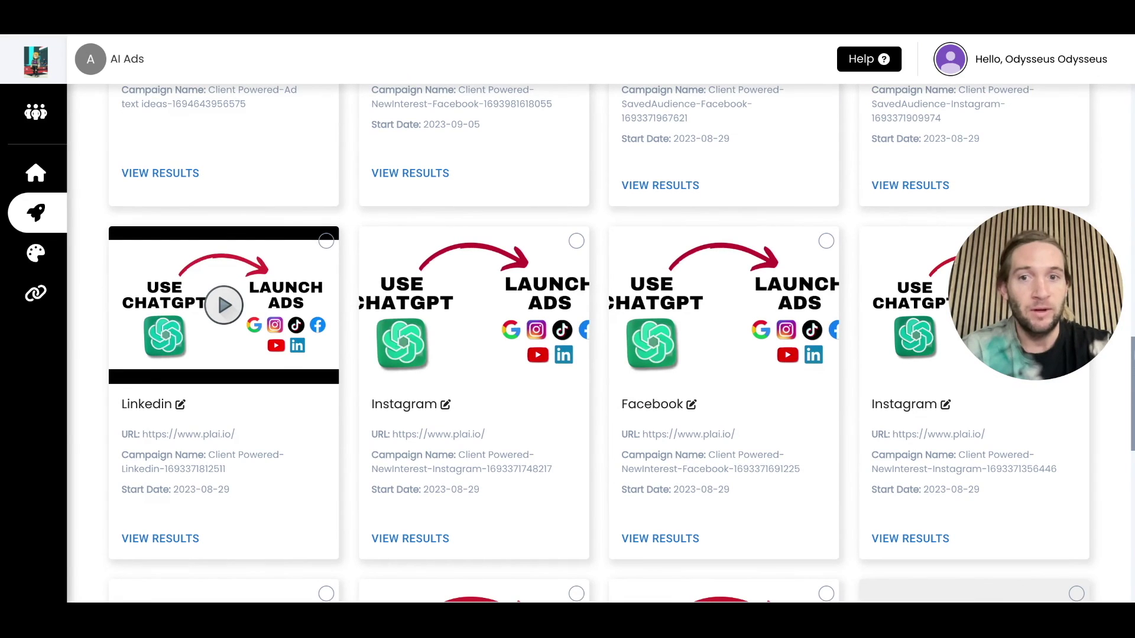
scroll(621, 344, "up", 1)
scroll(621, 346, "up", 1)
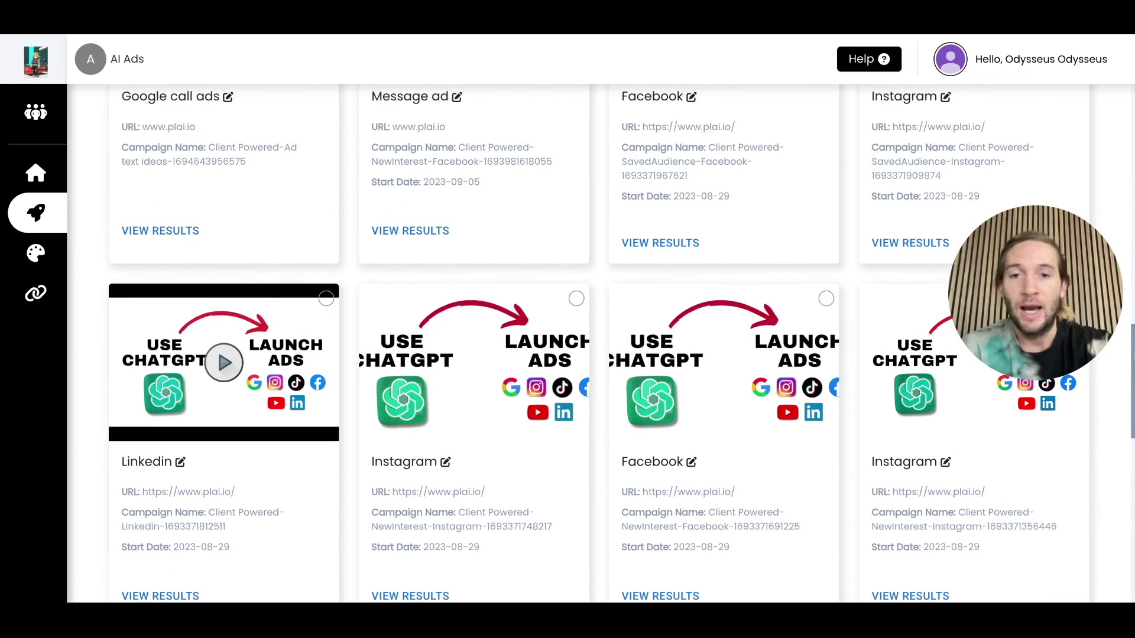
scroll(582, 342, "up", 1)
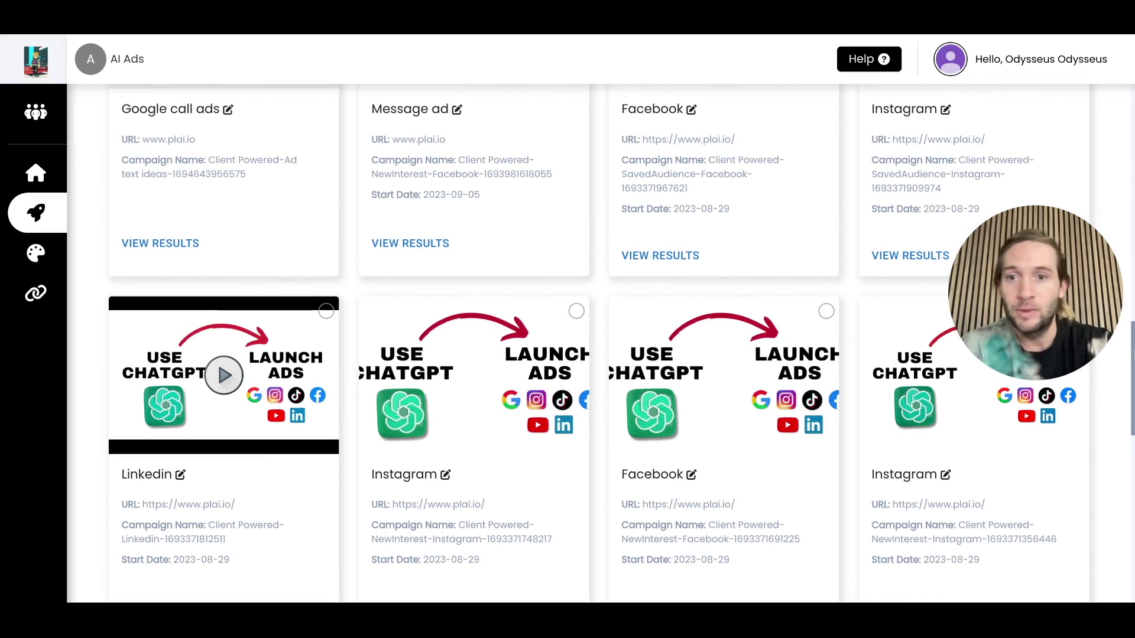
scroll(406, 405, "down", 1)
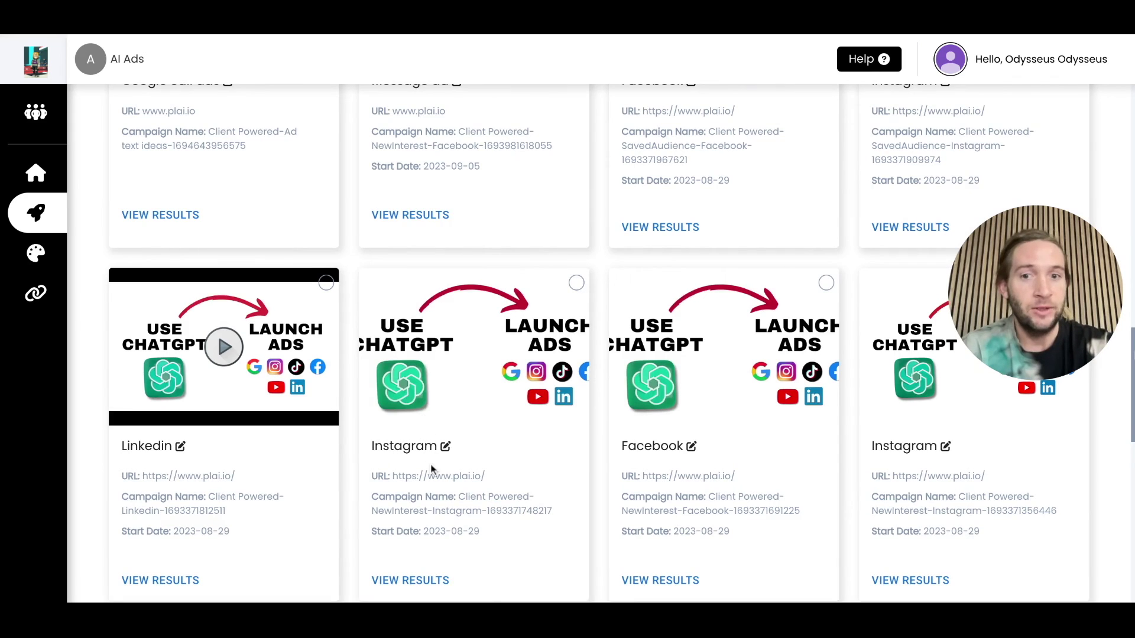
scroll(431, 469, "down", 1)
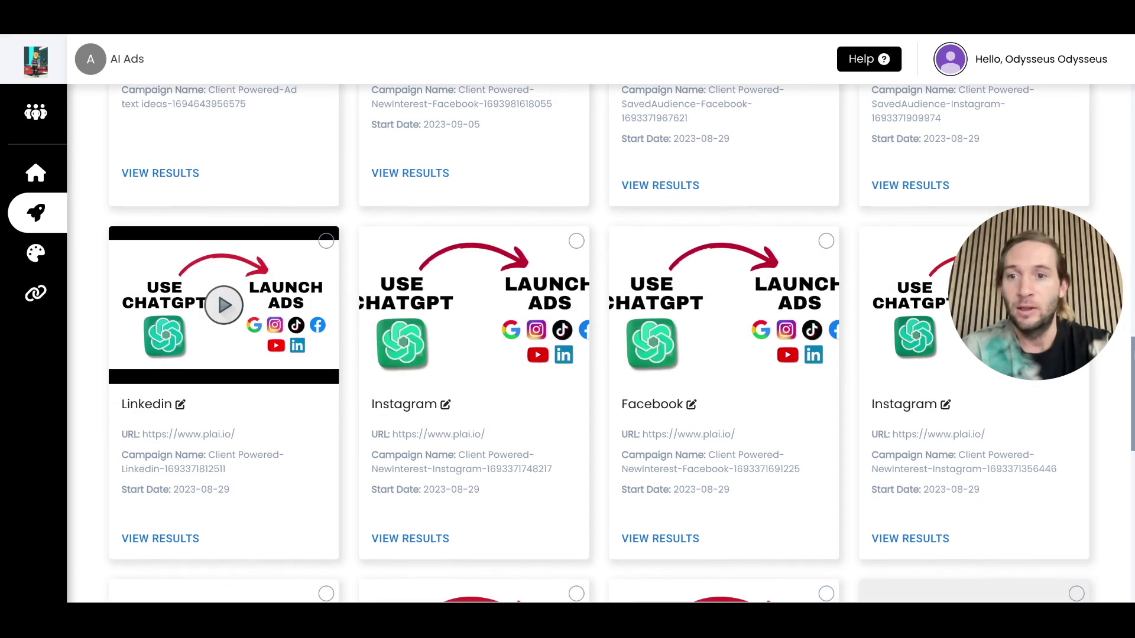
scroll(350, 370, "up", 5)
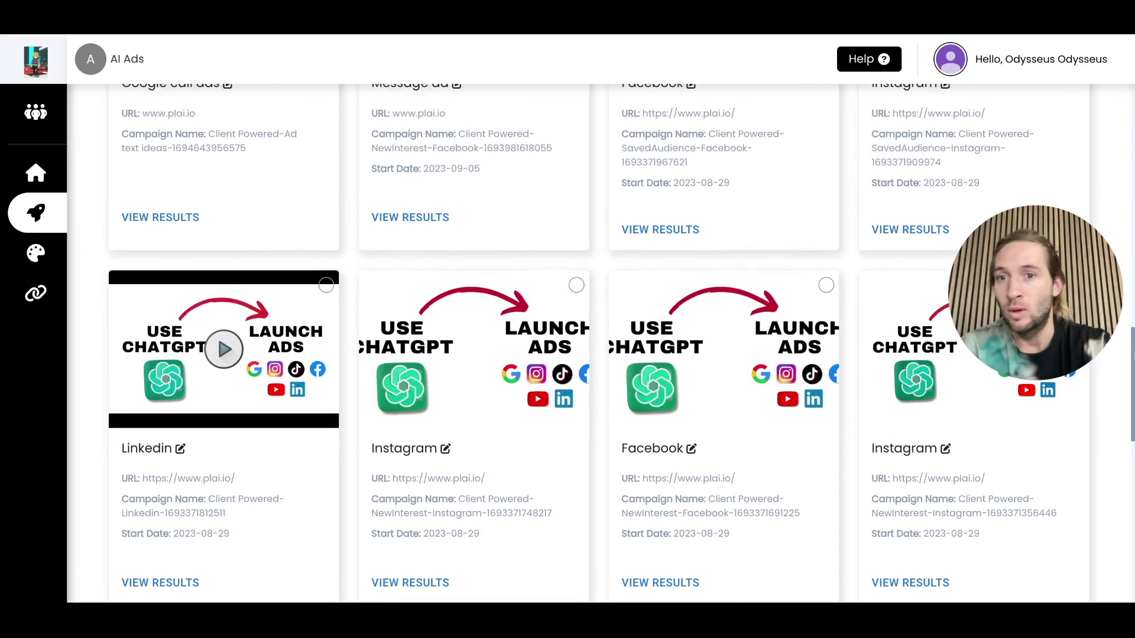
scroll(309, 307, "up", 2)
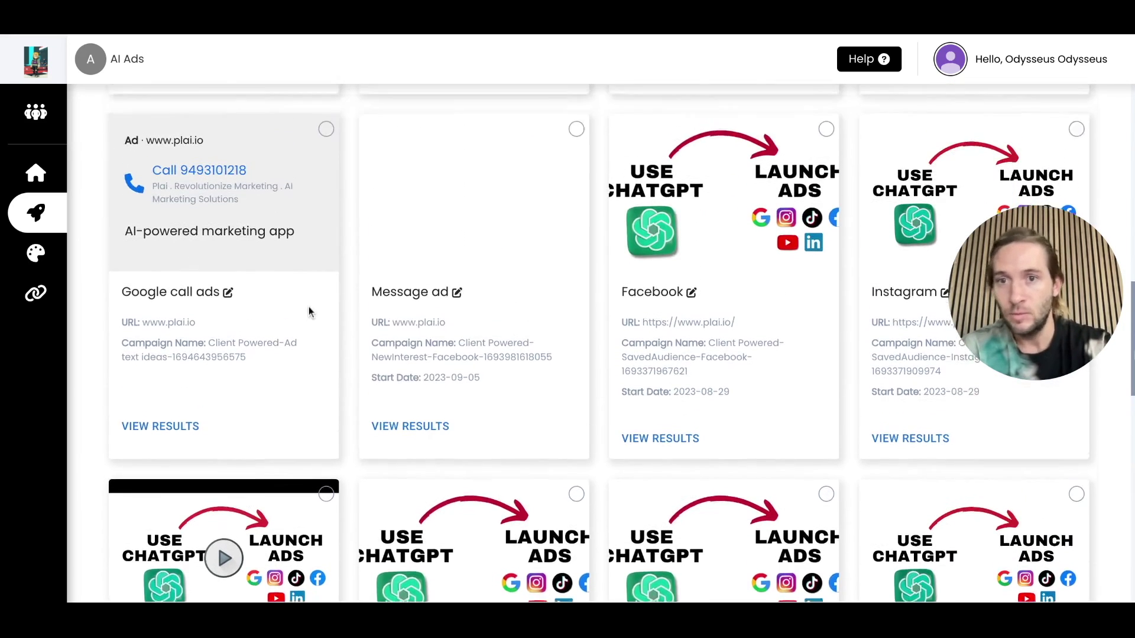